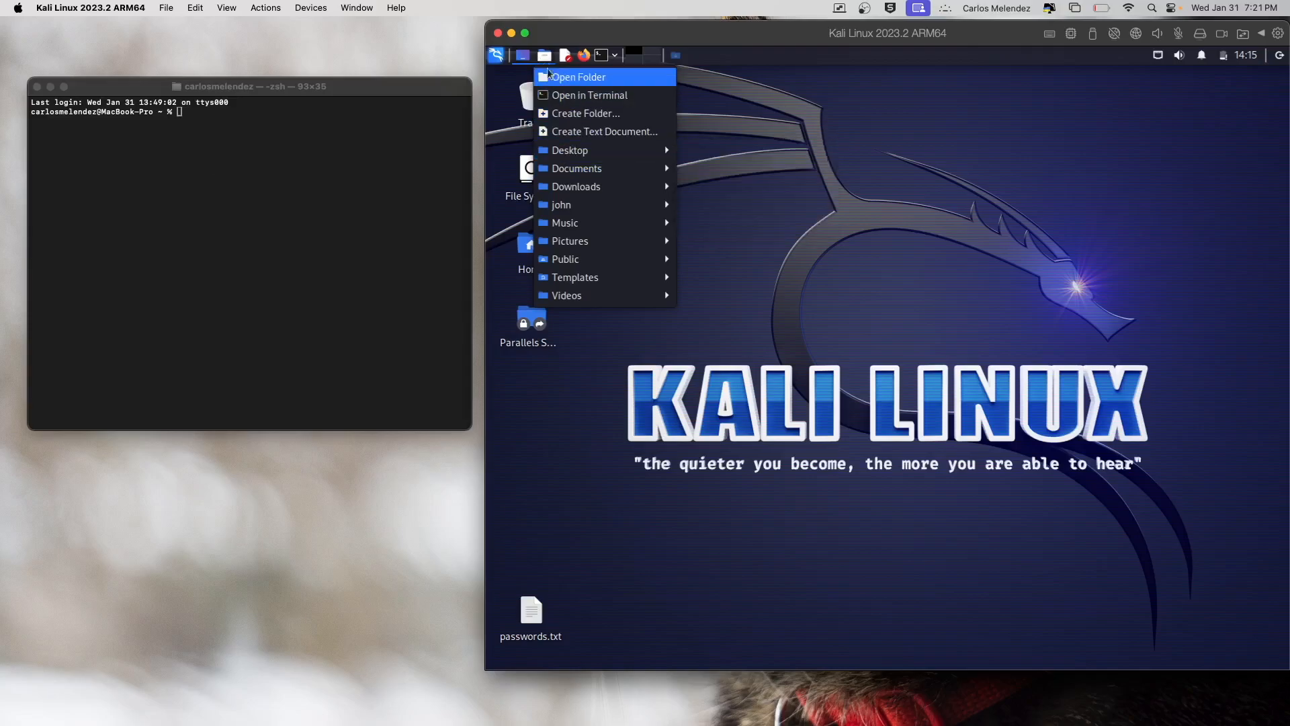
Step: Launch Wireshark in the Kali virtual machine, decline Travel Mode, and start a live capture on the eth0 interface
click(497, 59)
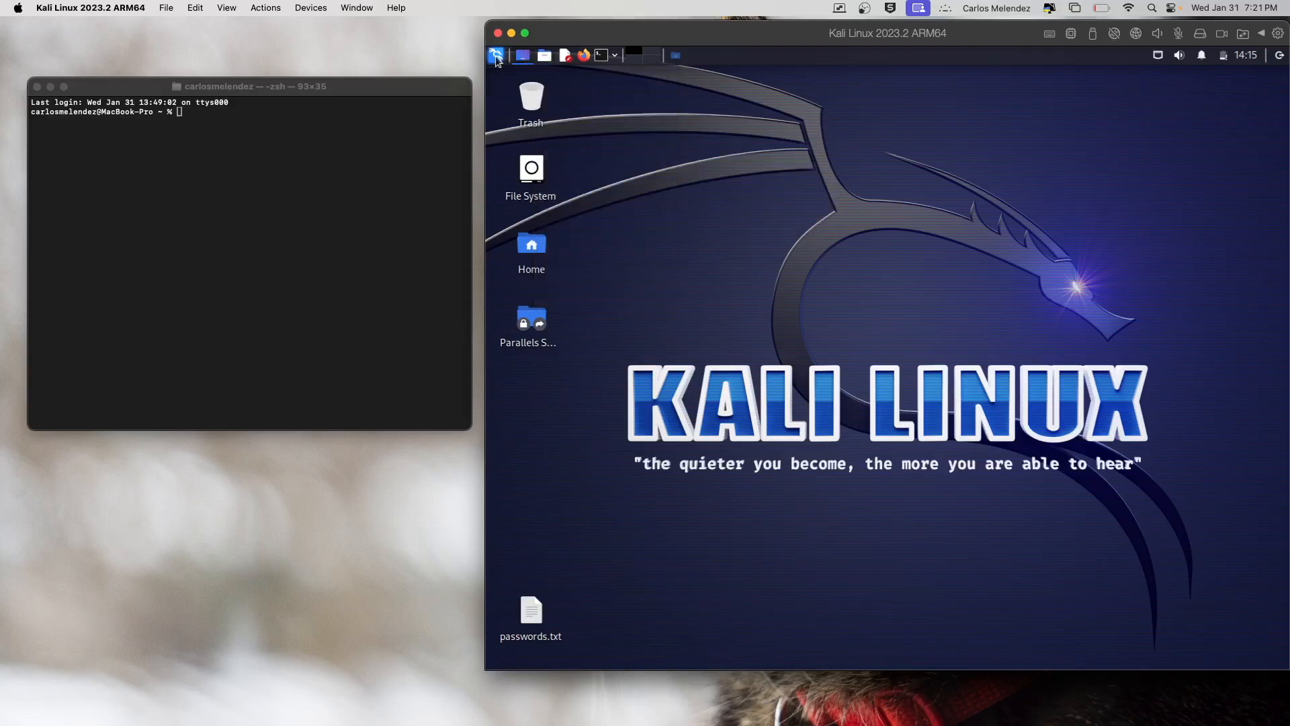
click(497, 58)
text(wir)
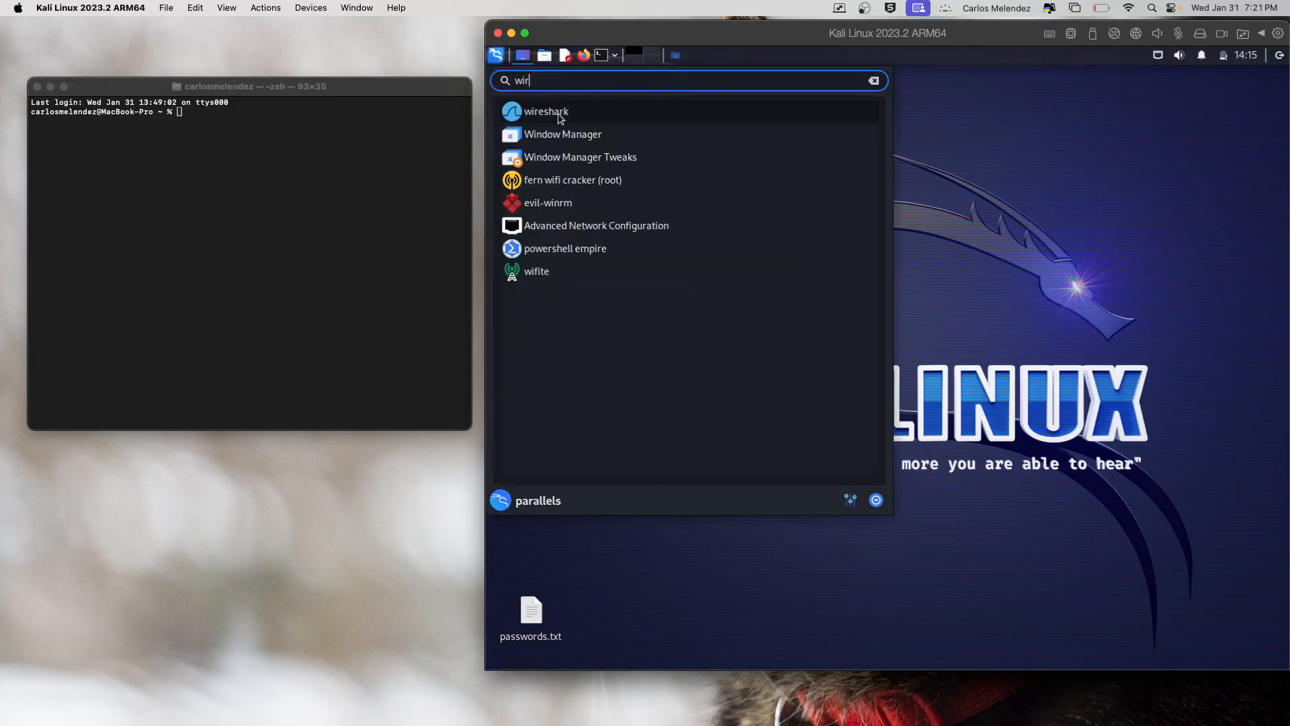
click(559, 119)
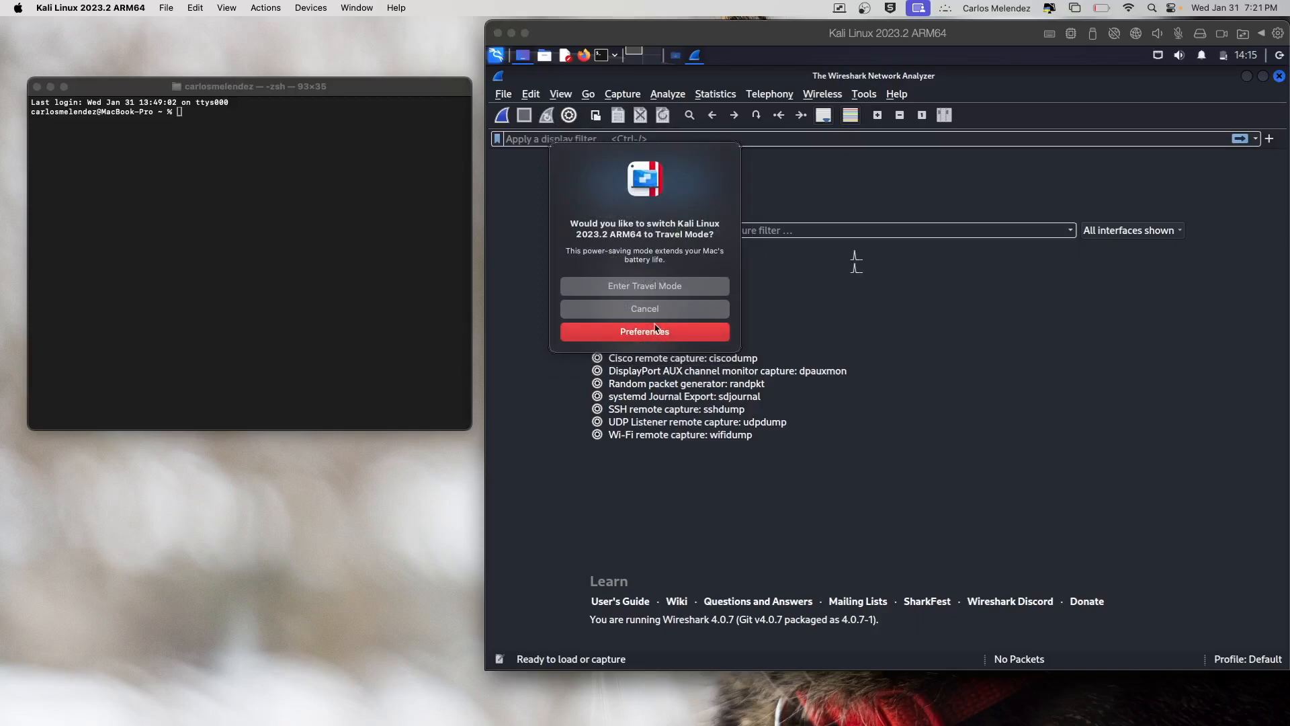
click(655, 310)
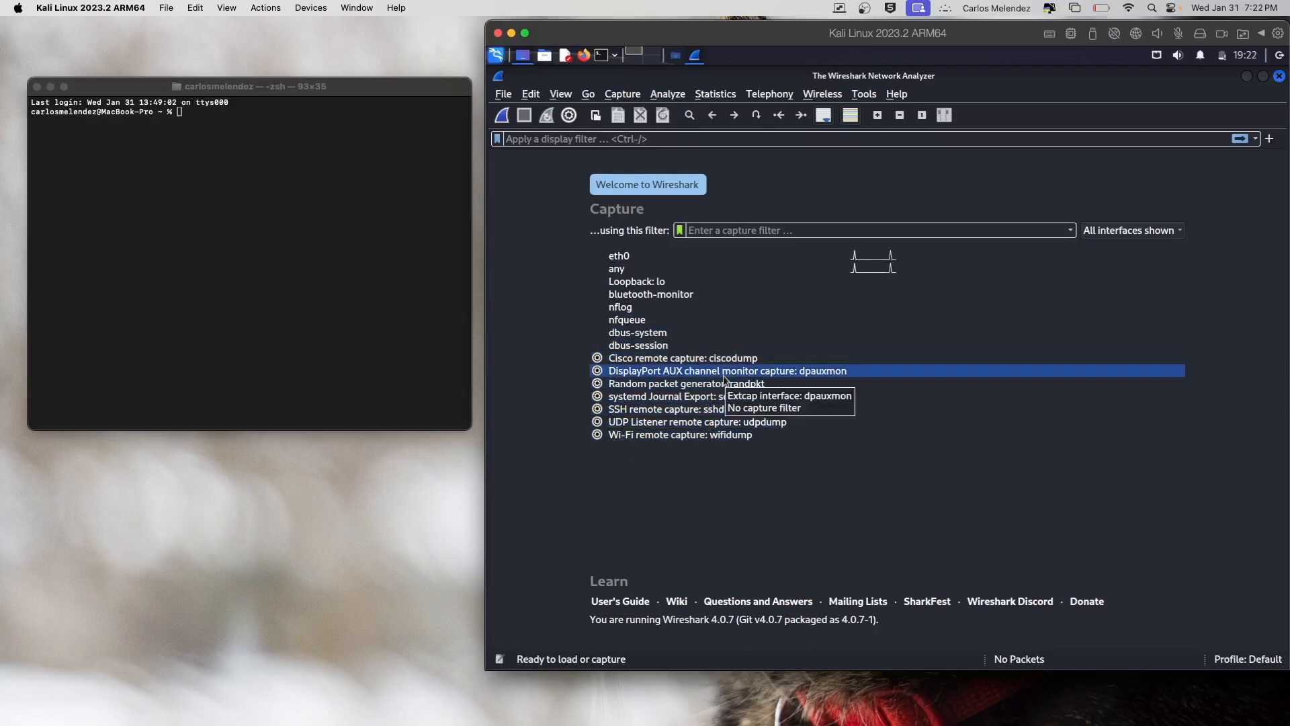
double_click(748, 261)
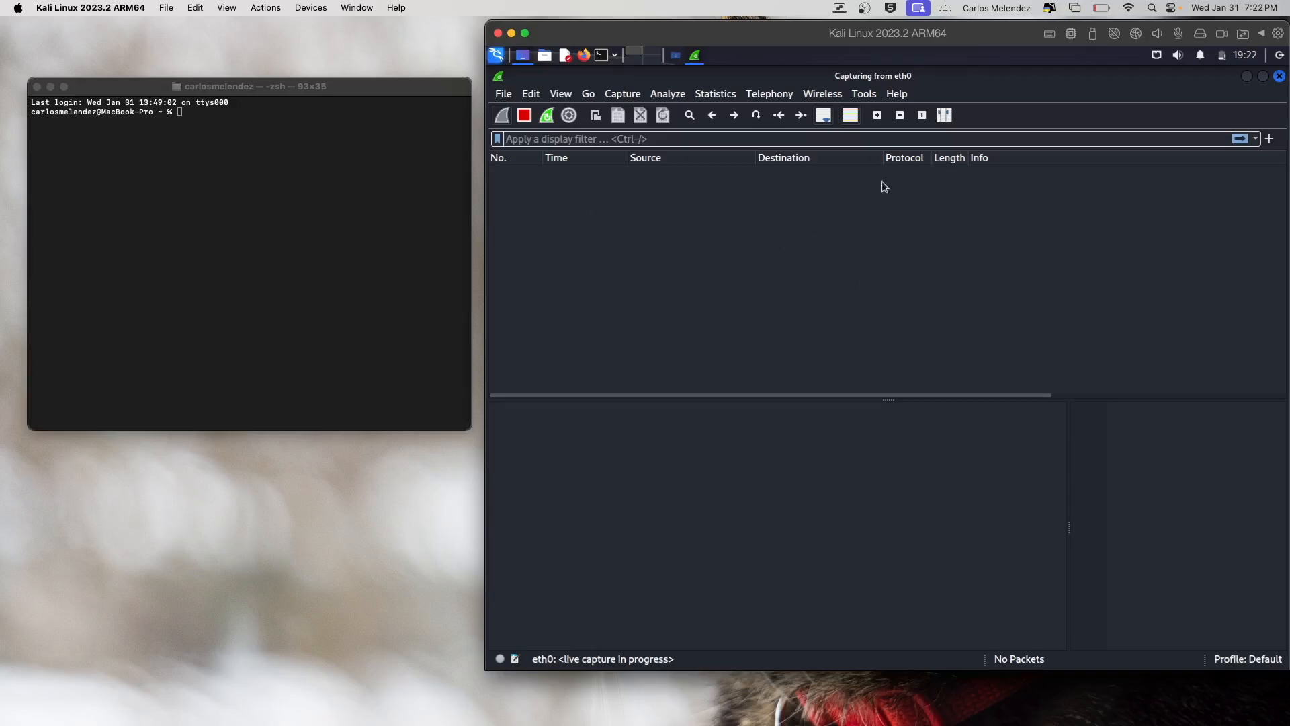
Step: Open a Kali terminal, run ifconfig, and highlight the IPv4 address of eth0
click(603, 55)
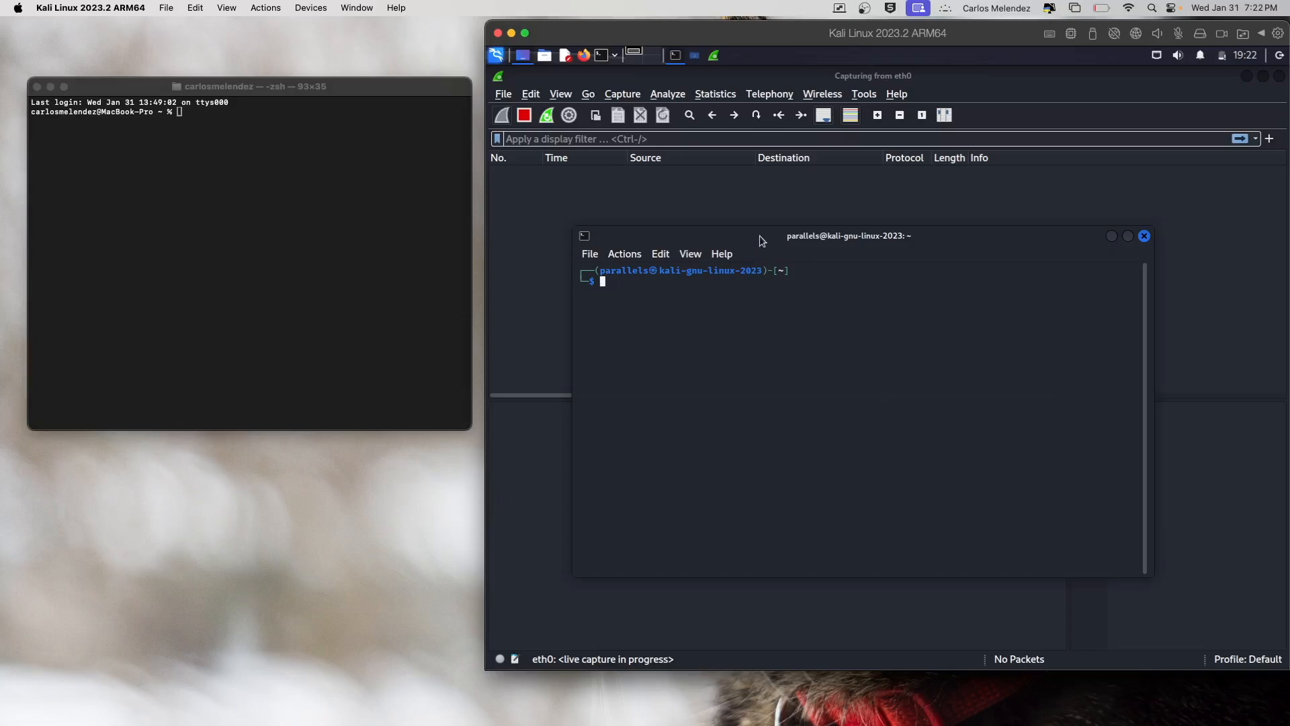
drag(760, 235, 809, 126)
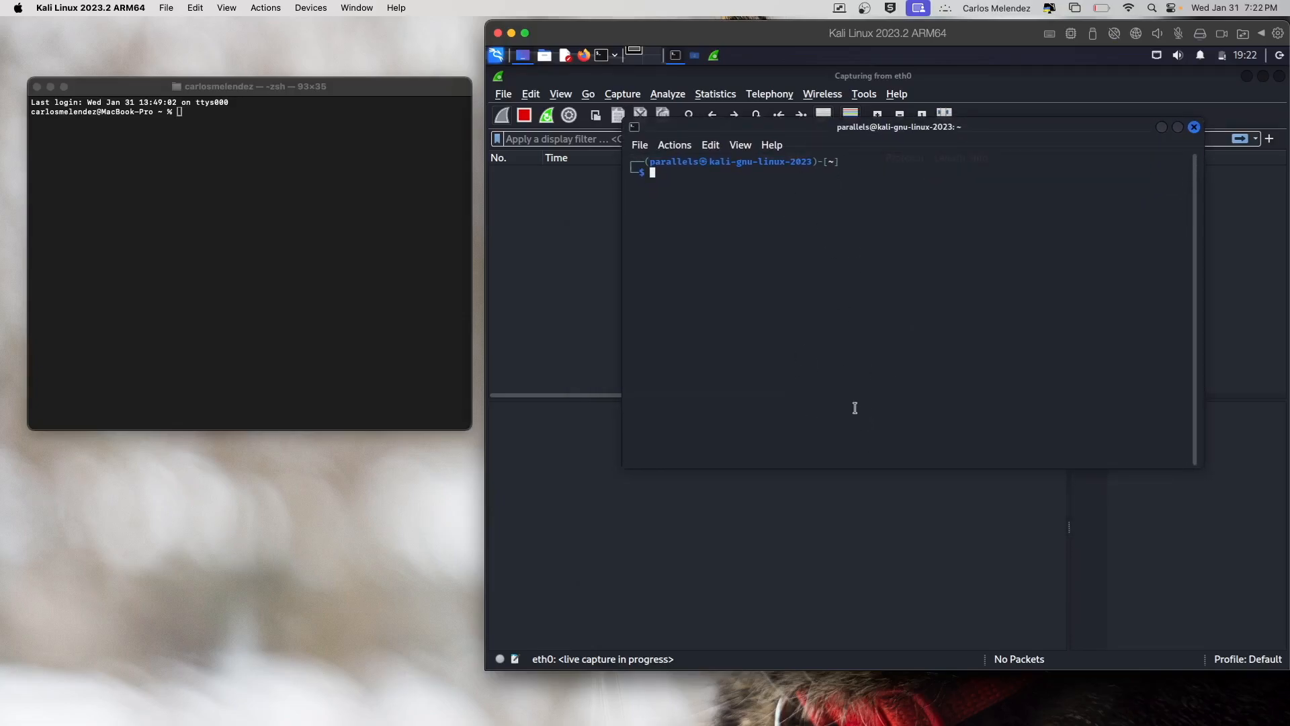
text(ifconfig)
key(Return)
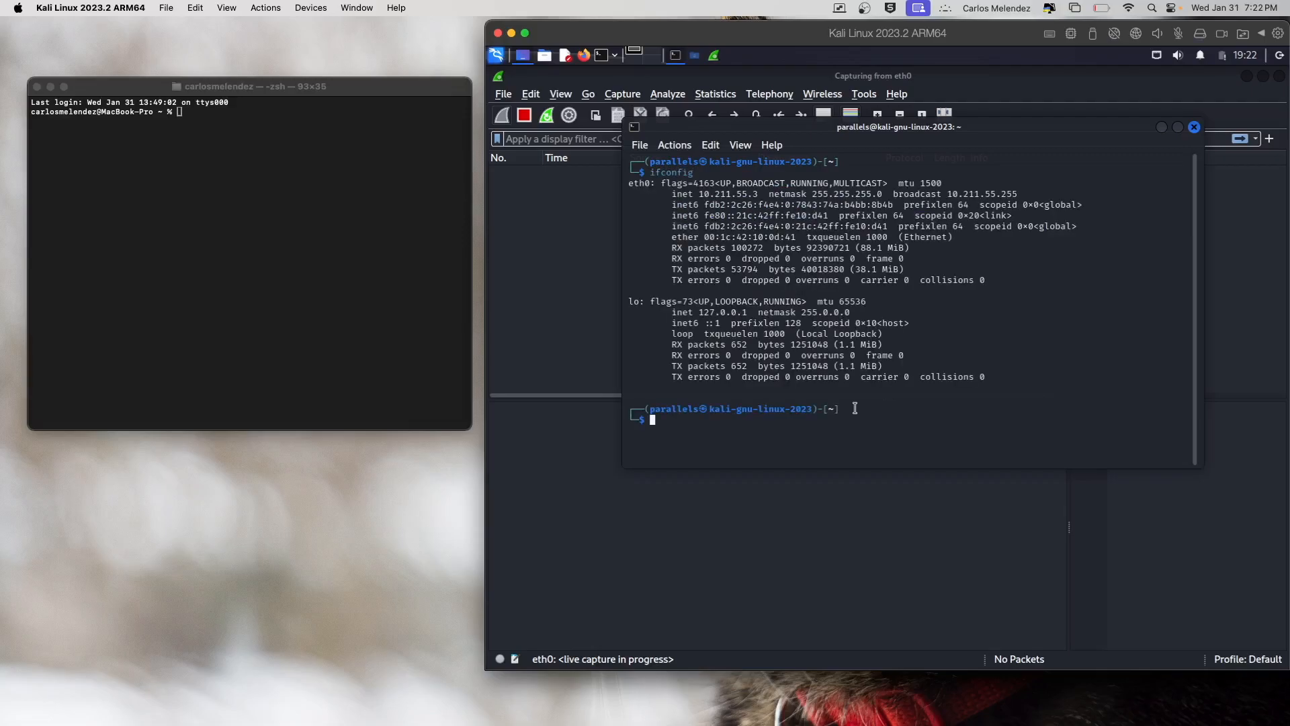
drag(699, 193, 761, 194)
Step: Switch to the Mac terminal and ping the Kali machine at 10.211.55.3
click(304, 281)
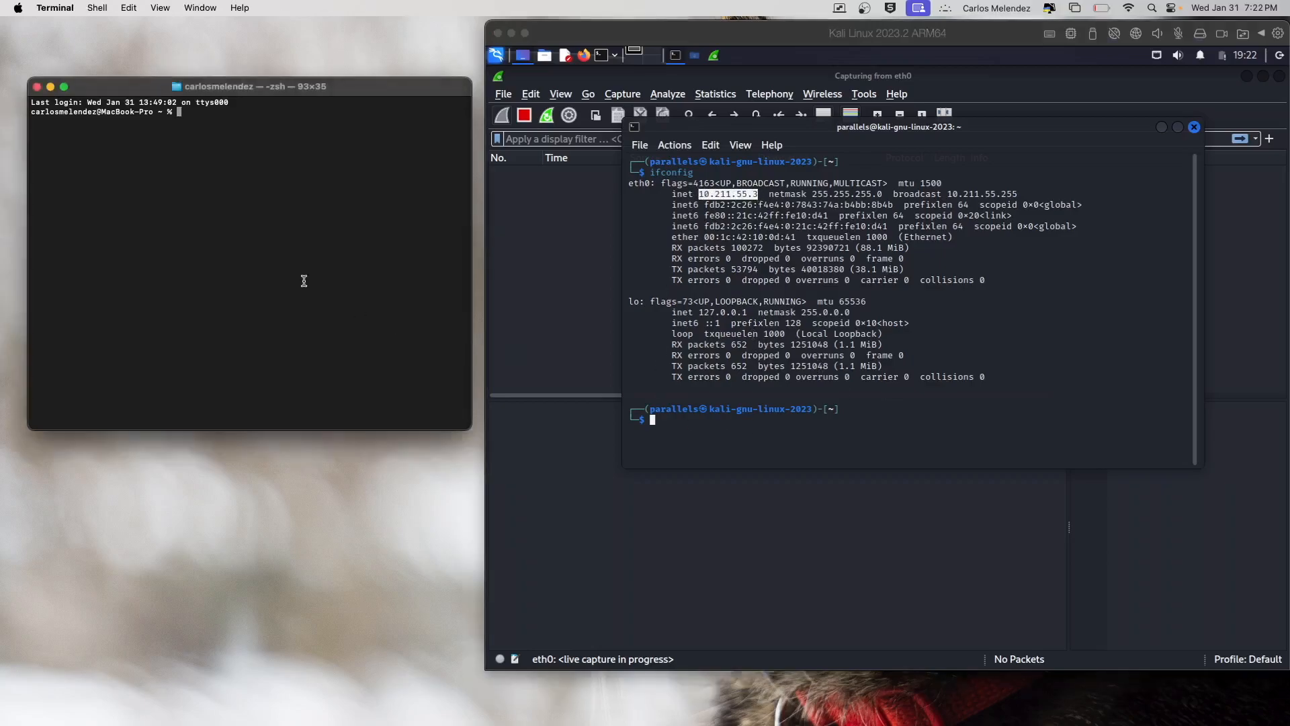
text(ping 10.221.55.3)
key(Return)
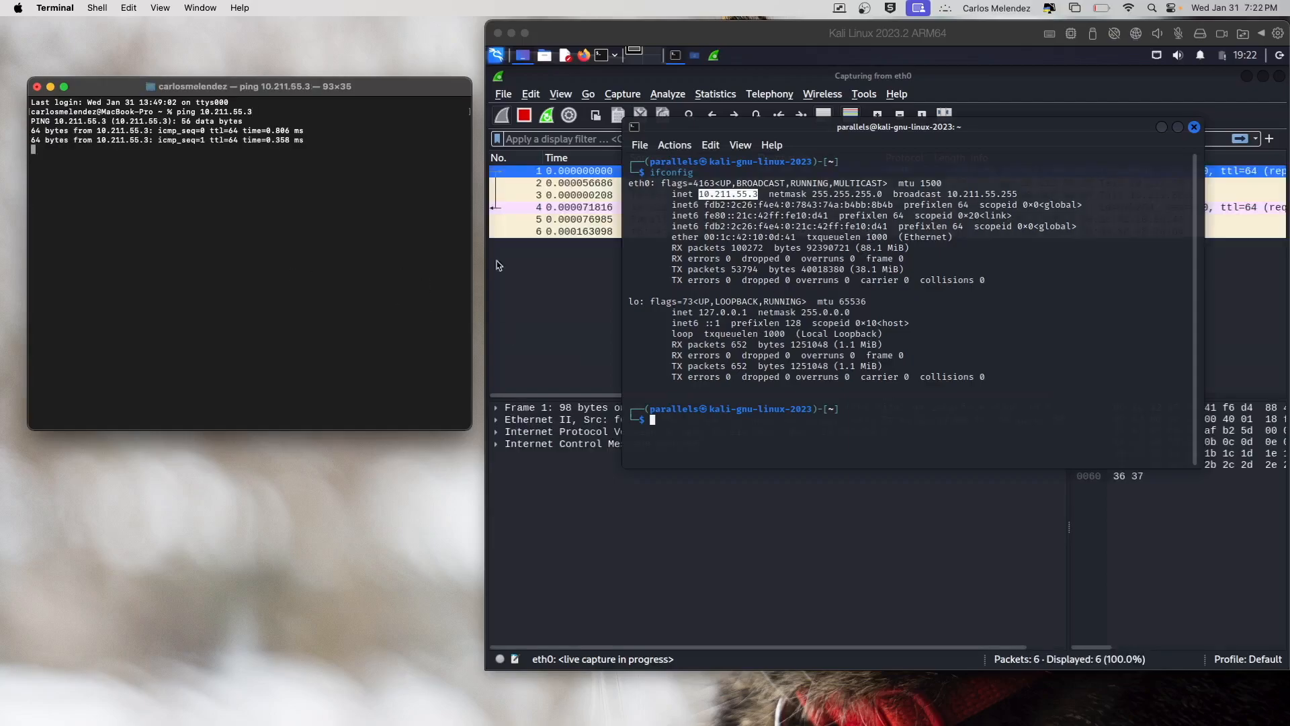
Step: Bring Wireshark to the front, stop the eth0 capture, and review the packet list from the first packet
click(773, 35)
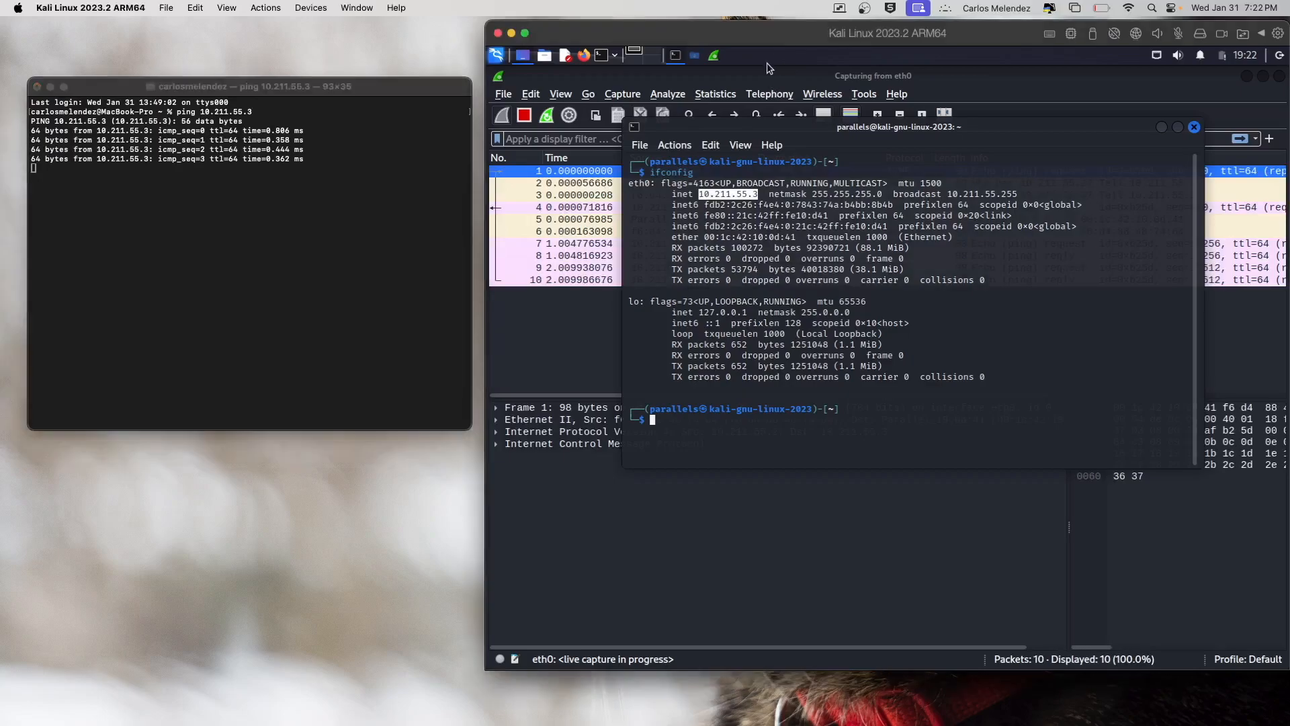
click(758, 84)
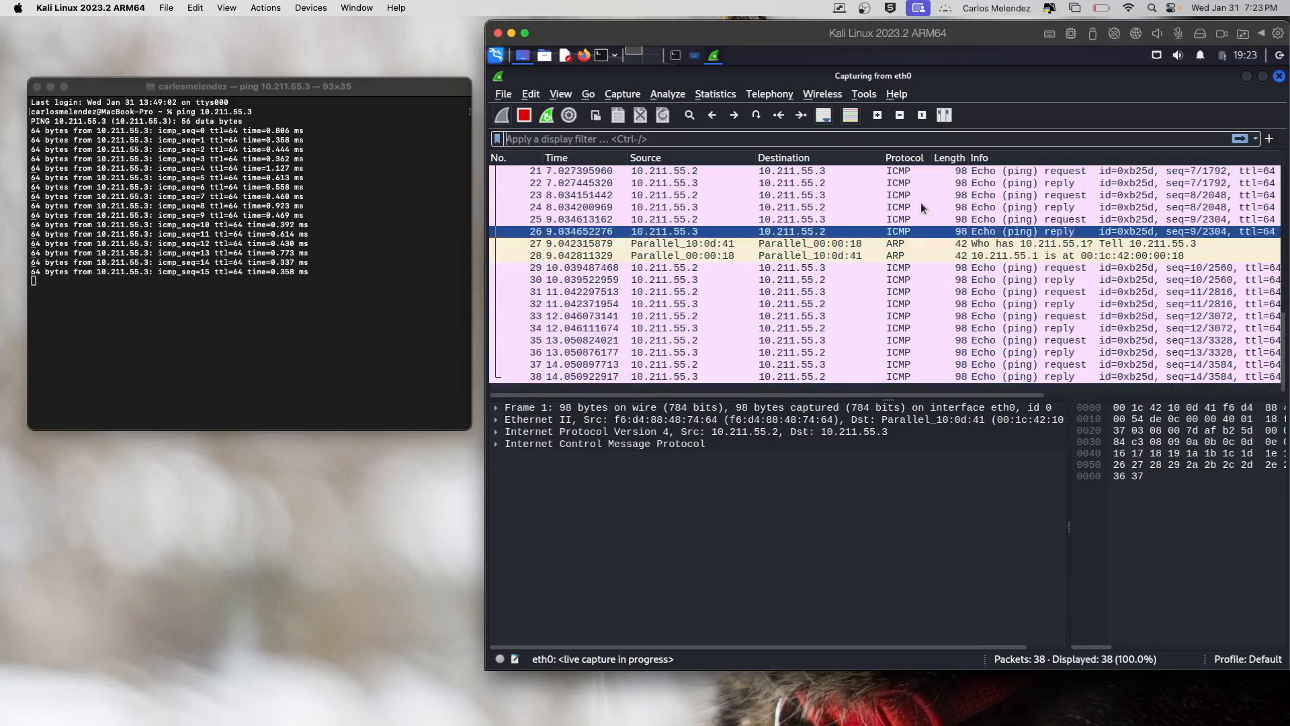
click(524, 115)
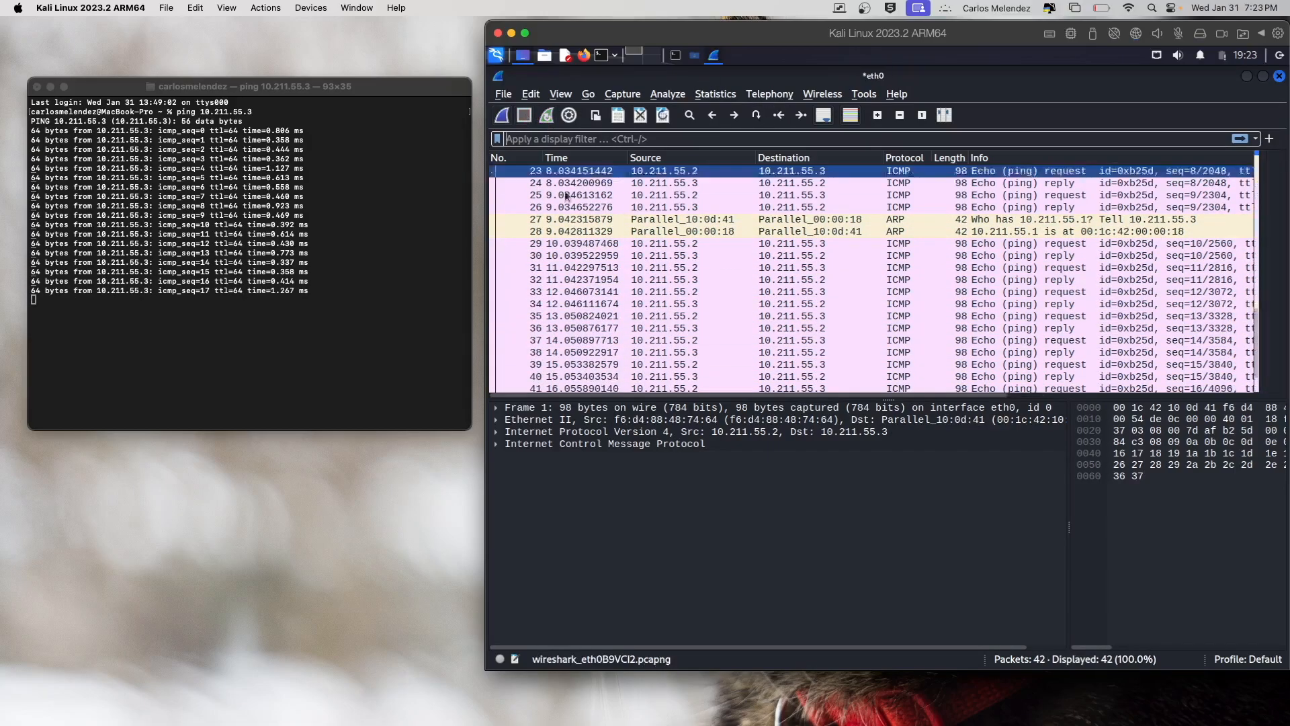
click(911, 353)
scroll(910, 354, up, 8)
click(761, 281)
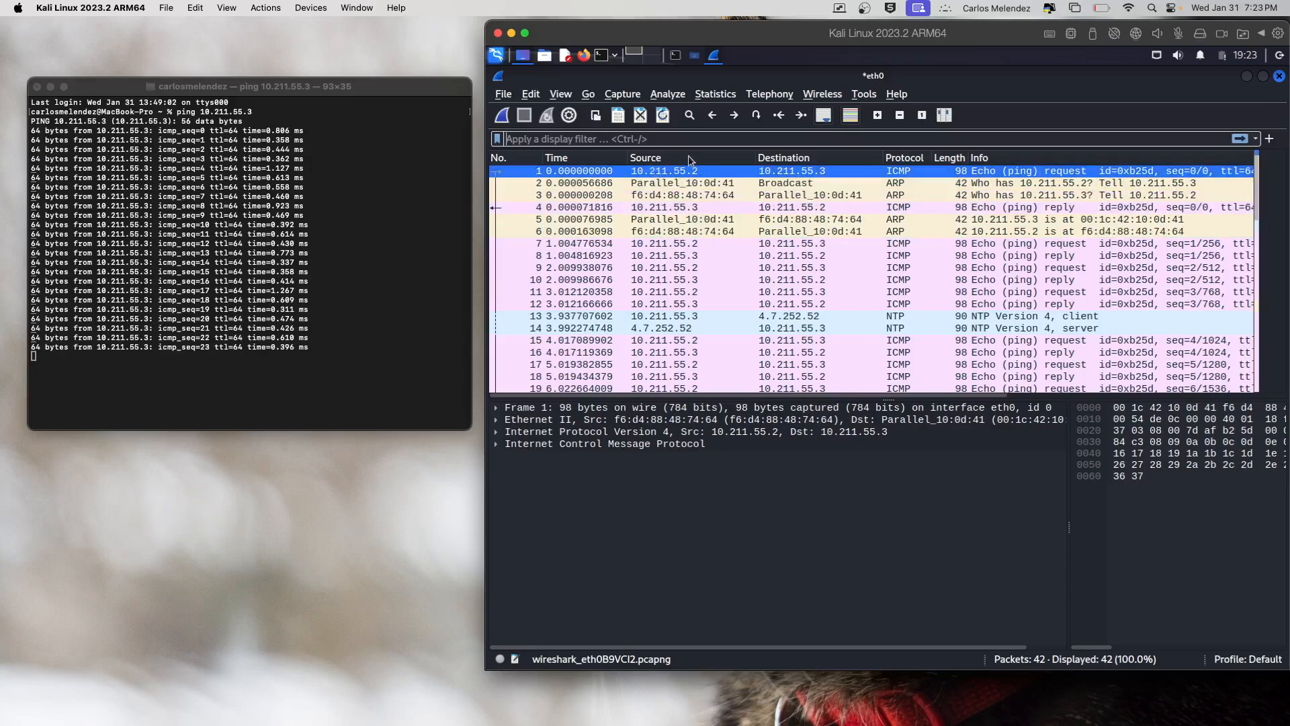
Step: Stop the running ping in the Mac terminal, and run a short ping to google.com
click(411, 297)
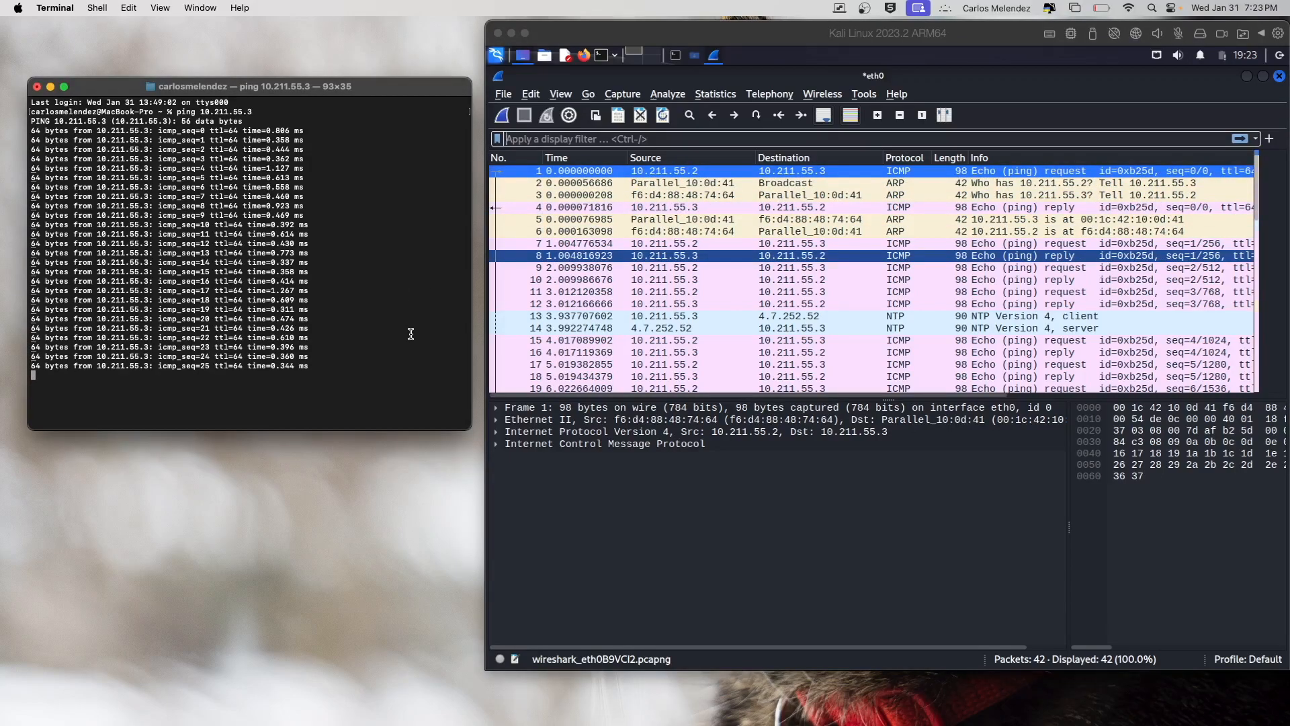
key(ctrl+c)
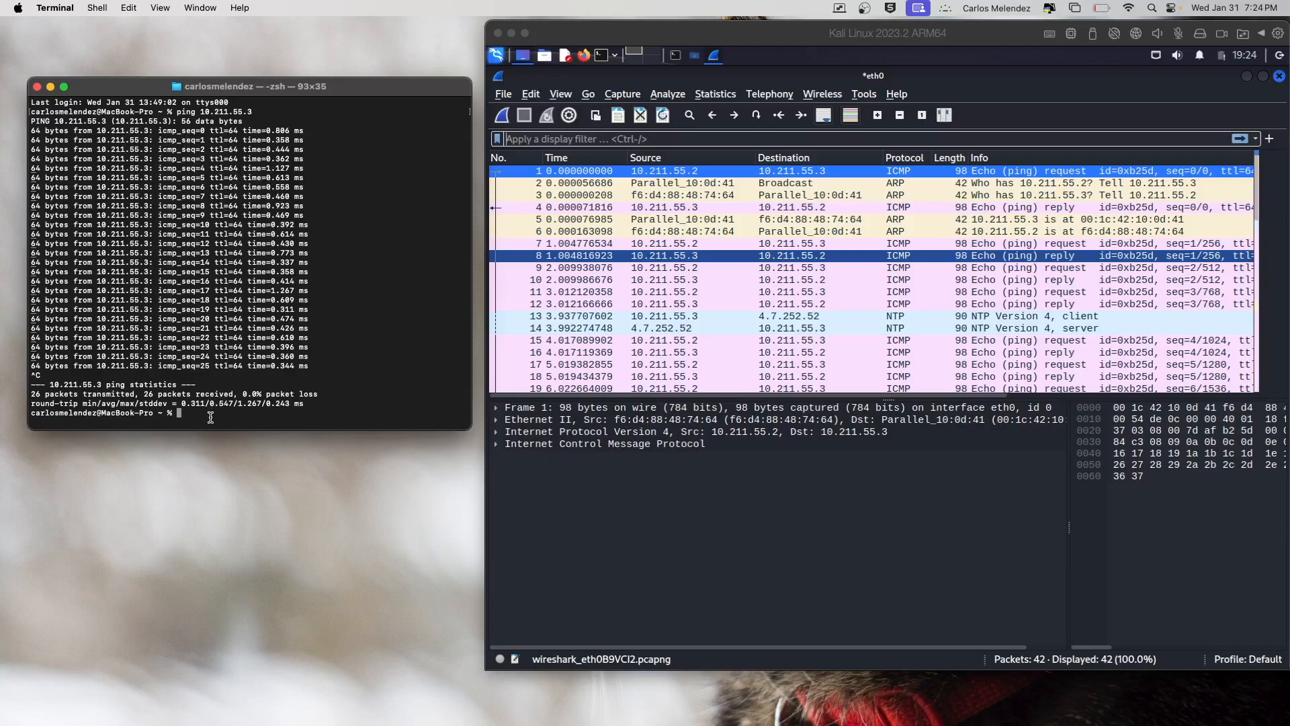
text(ping google.com)
key(Return)
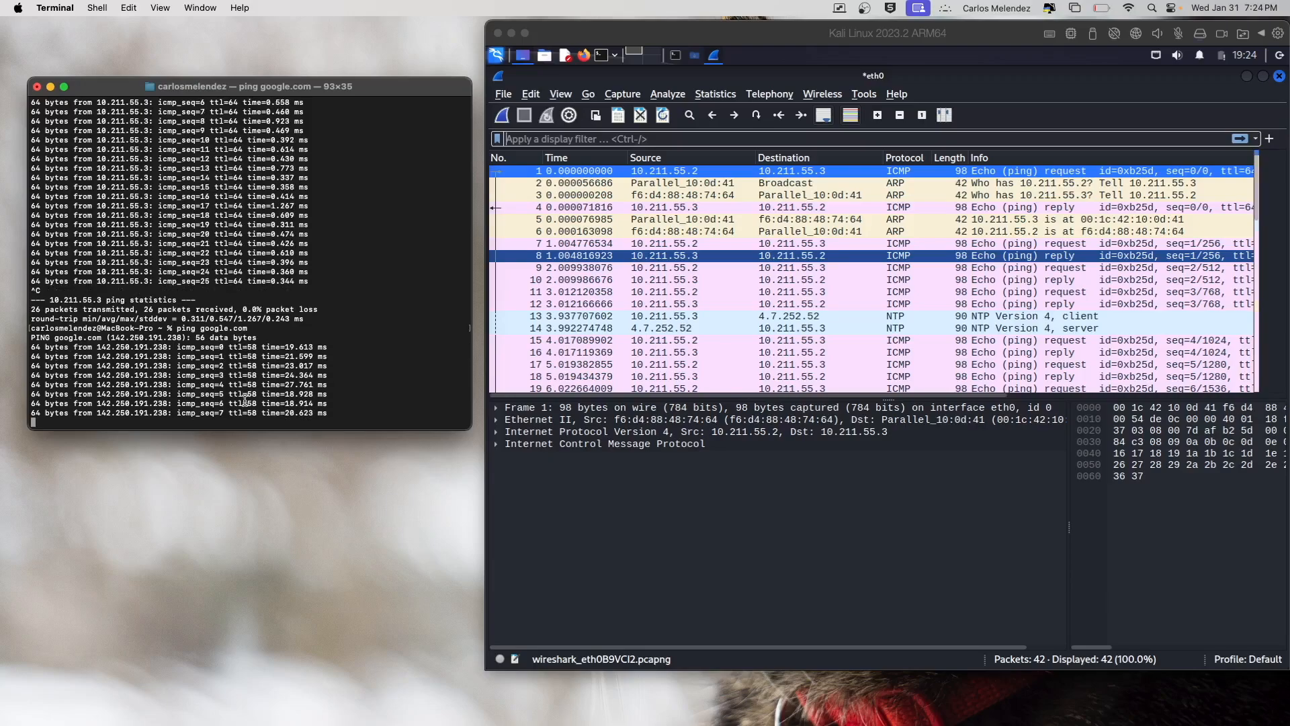
key(ctrl+c)
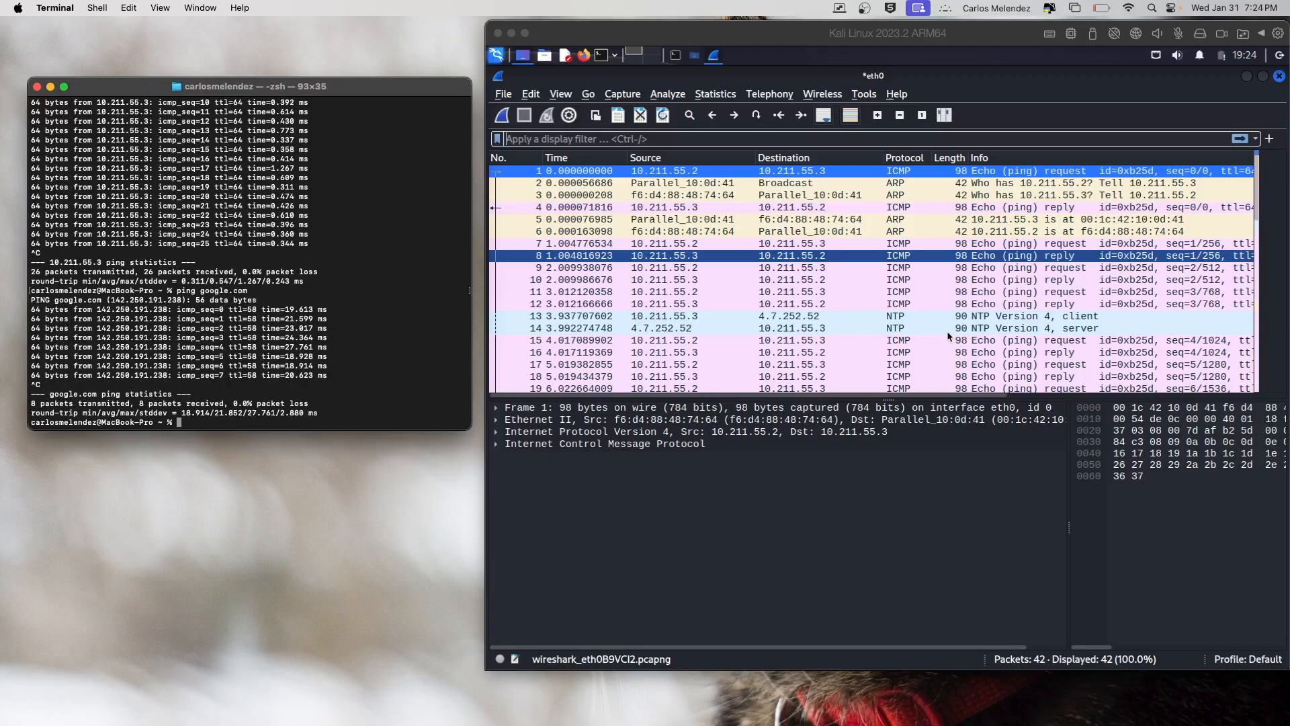
Step: Look through the captured Wireshark packets down to the end of the list
click(1073, 341)
scroll(1073, 342, down, 8)
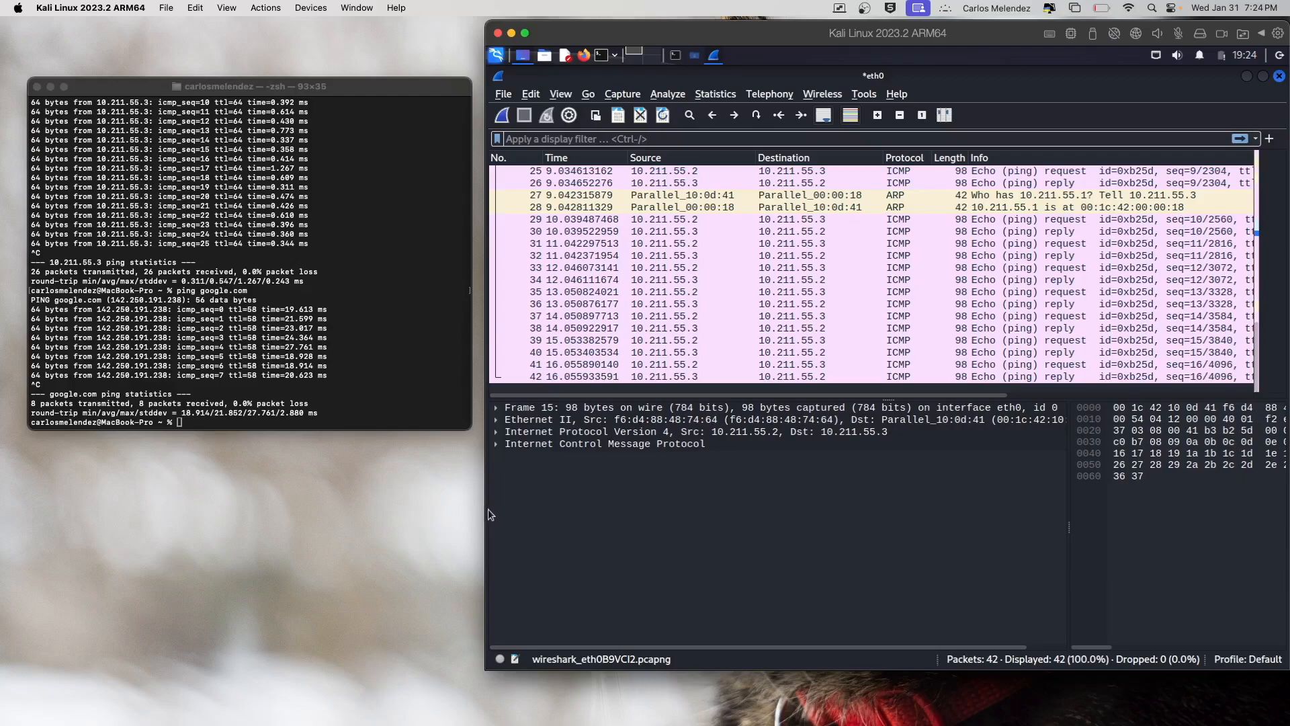
drag(489, 510, 430, 514)
Step: Bring the Kali terminal to the front, and run ifconfig in the Mac terminal
click(677, 57)
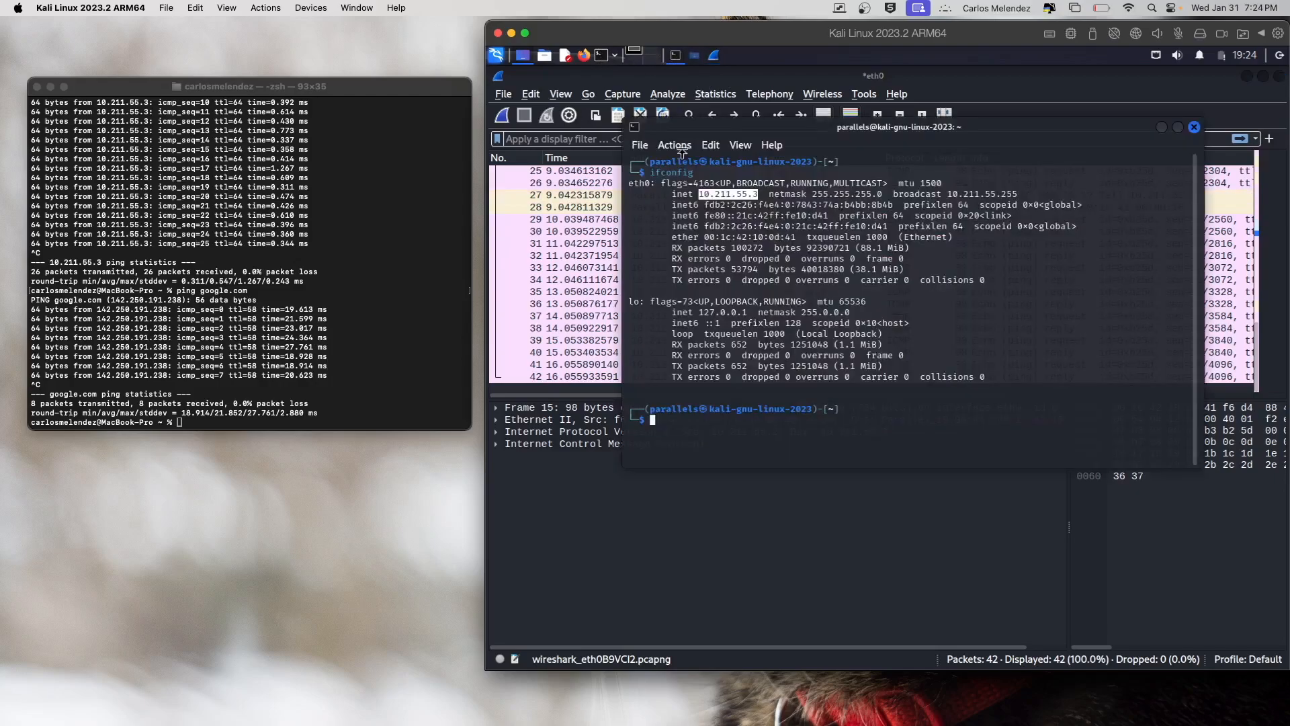
click(240, 424)
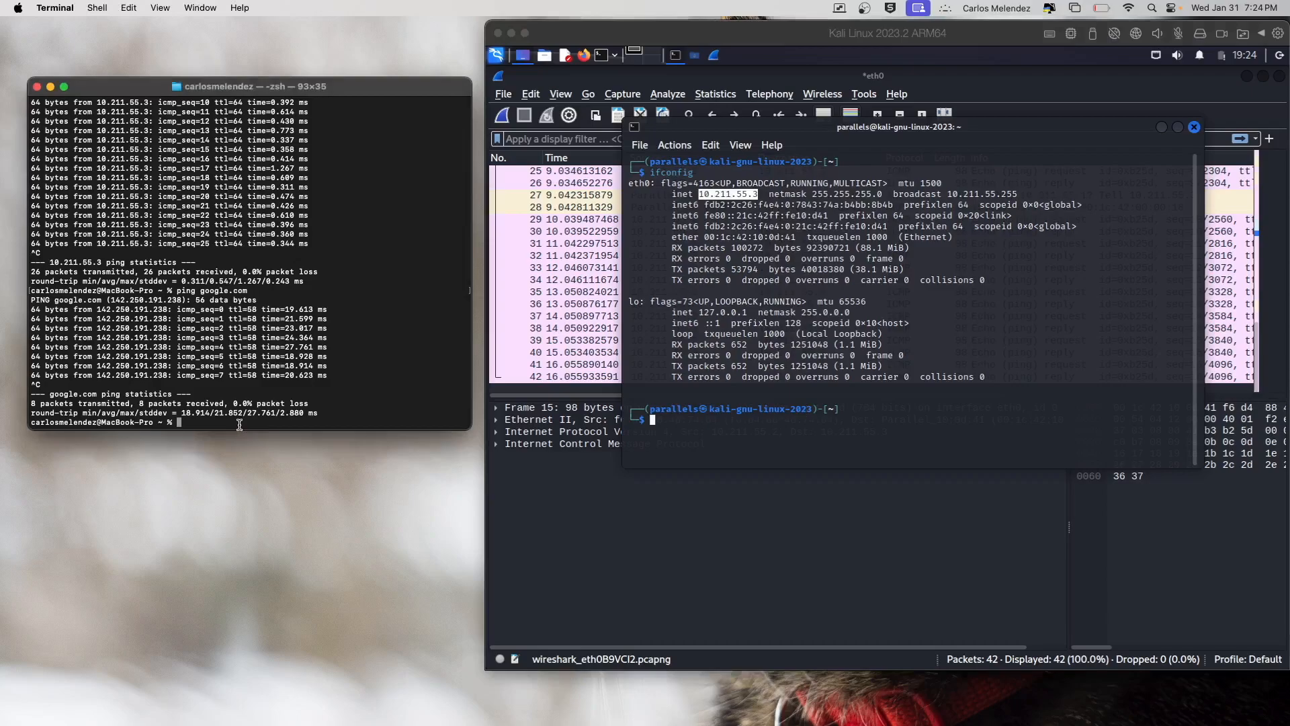
text(if)
text(config)
key(Return)
Step: Examine the Mac's ifconfig output to find the IPv4 address of the en0 interface
scroll(154, 334, up, 5)
scroll(153, 334, up, 10)
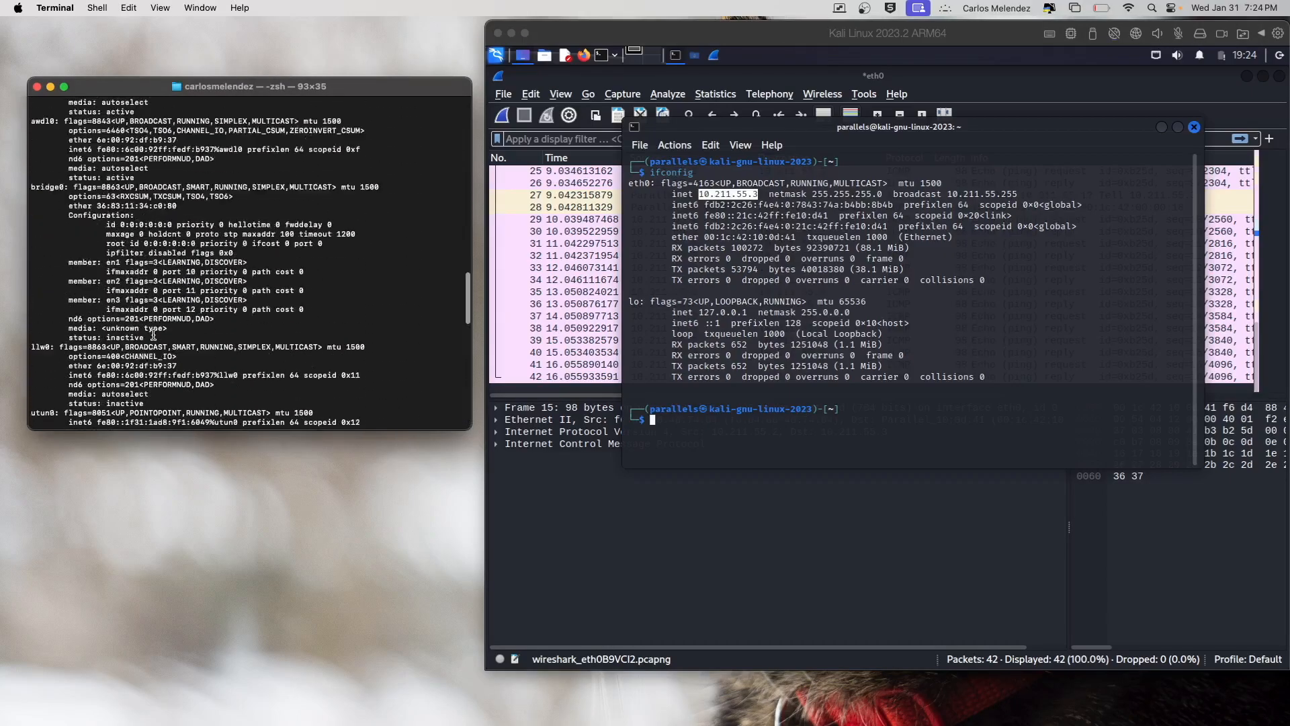
scroll(153, 334, down, 5)
scroll(154, 334, up, 10)
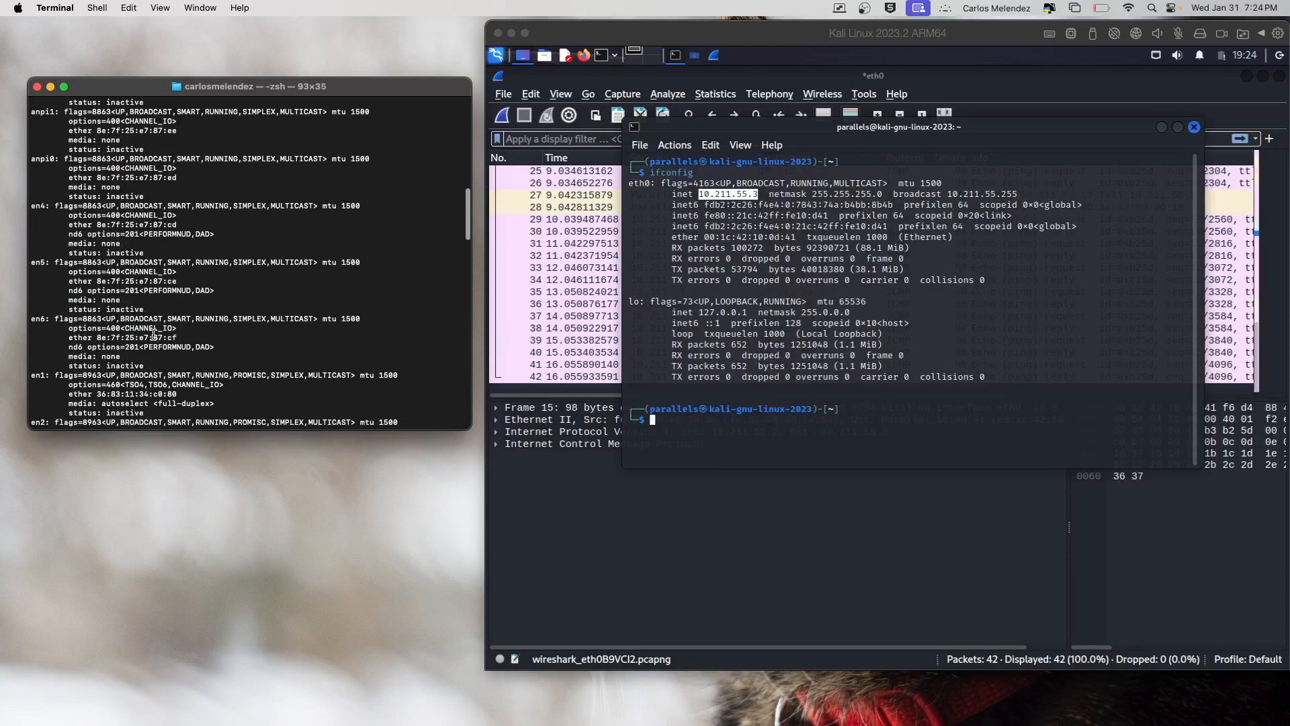
scroll(154, 334, up, 2)
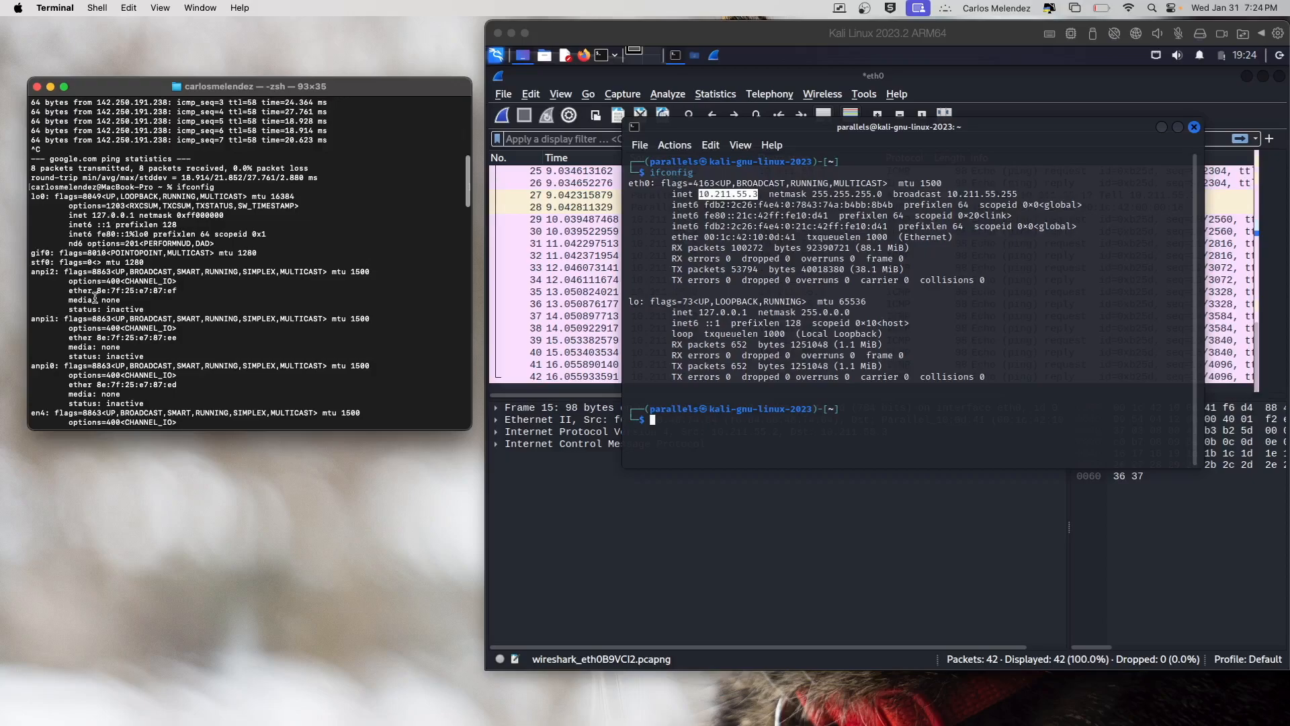
scroll(95, 298, down, 3)
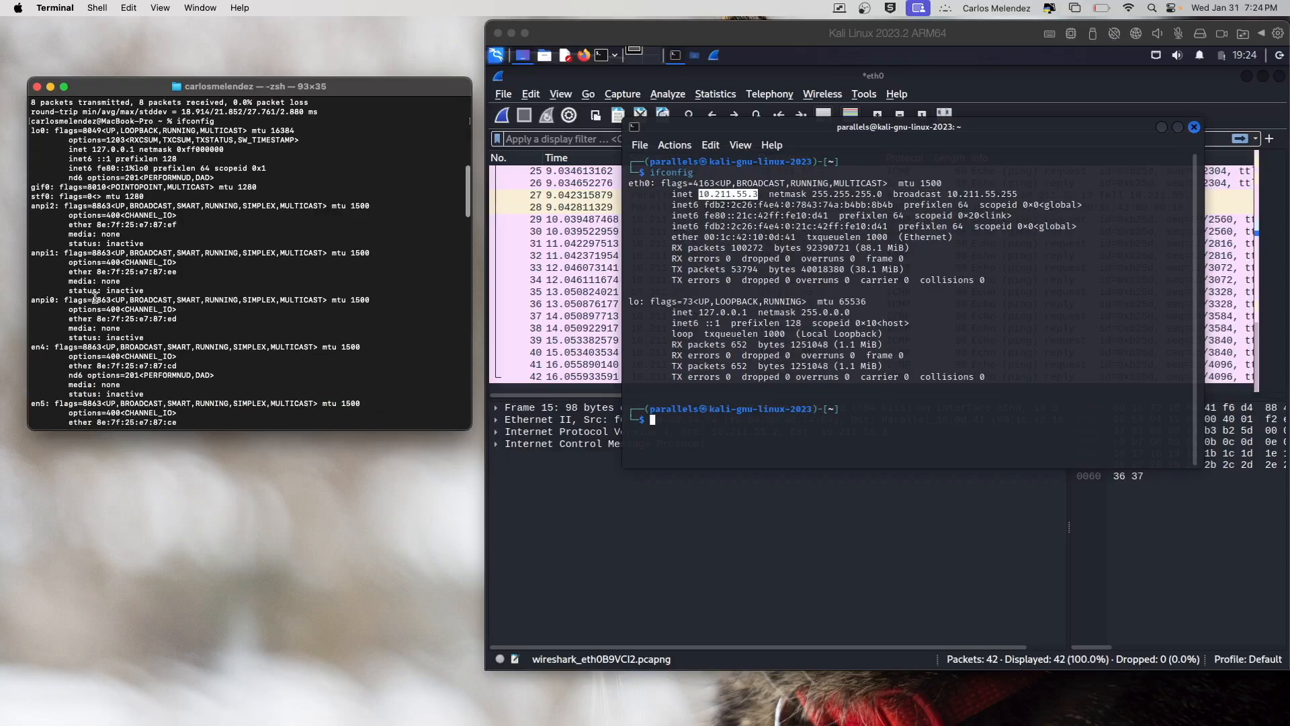
scroll(96, 297, down, 6)
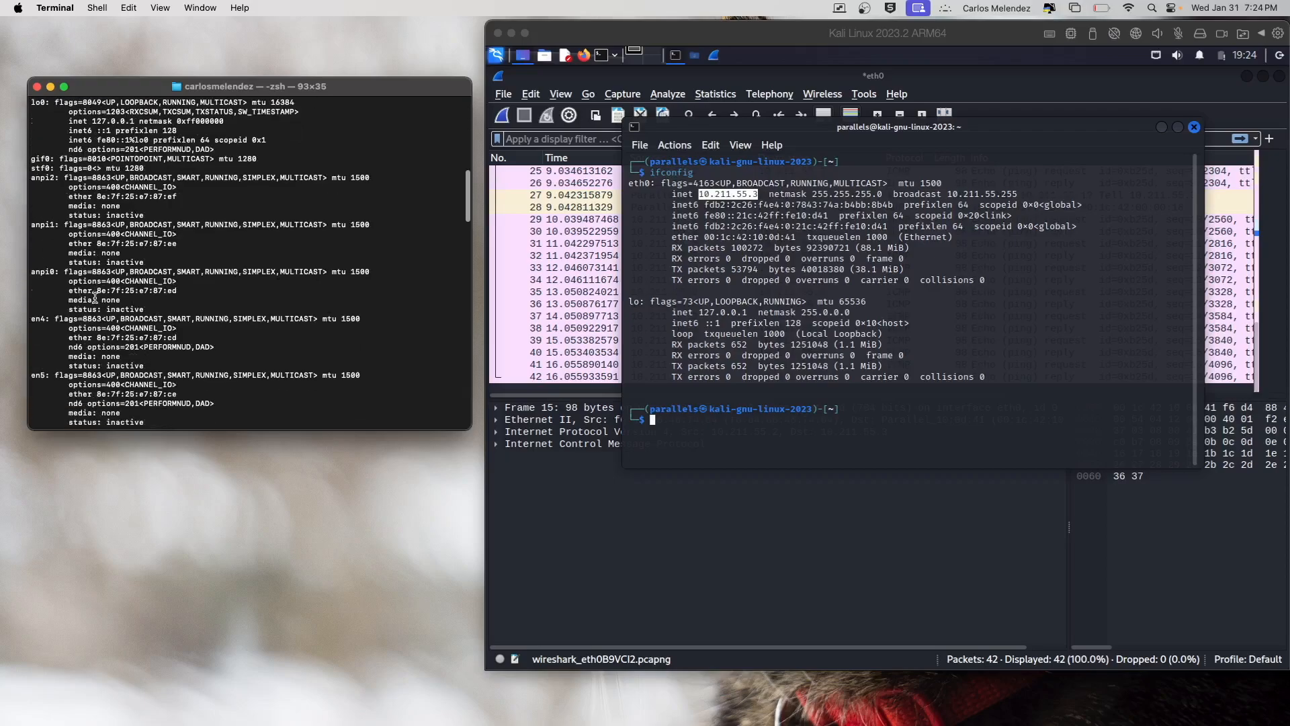
scroll(96, 297, down, 3)
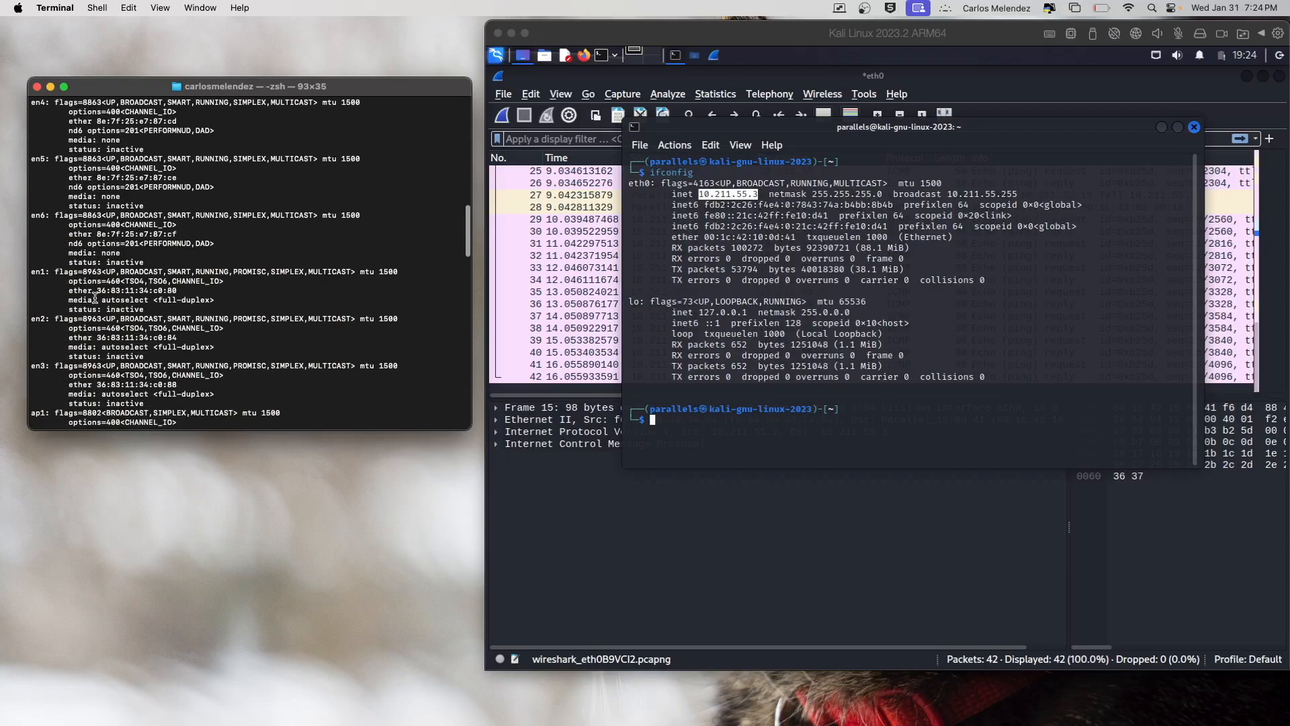
scroll(95, 297, down, 6)
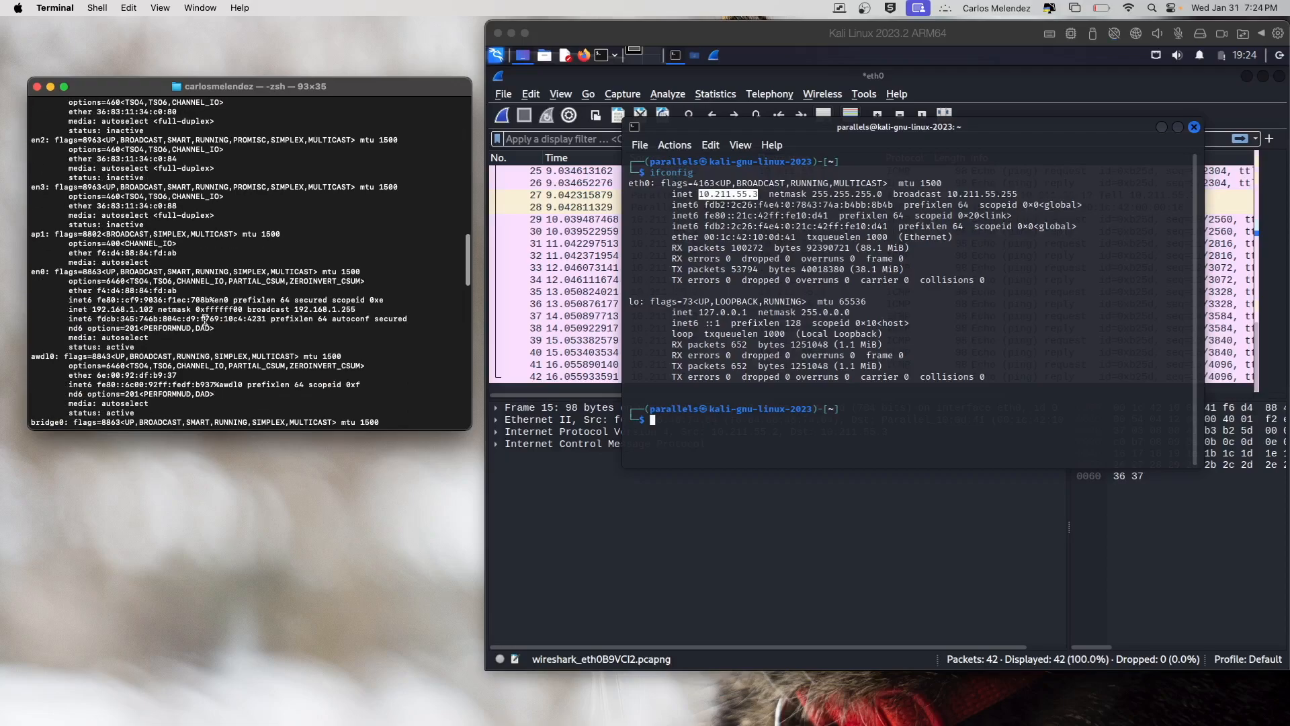
Step: Ping the Mac at 192.168.1.102 from the Kali terminal
click(694, 442)
text(ping 192.)
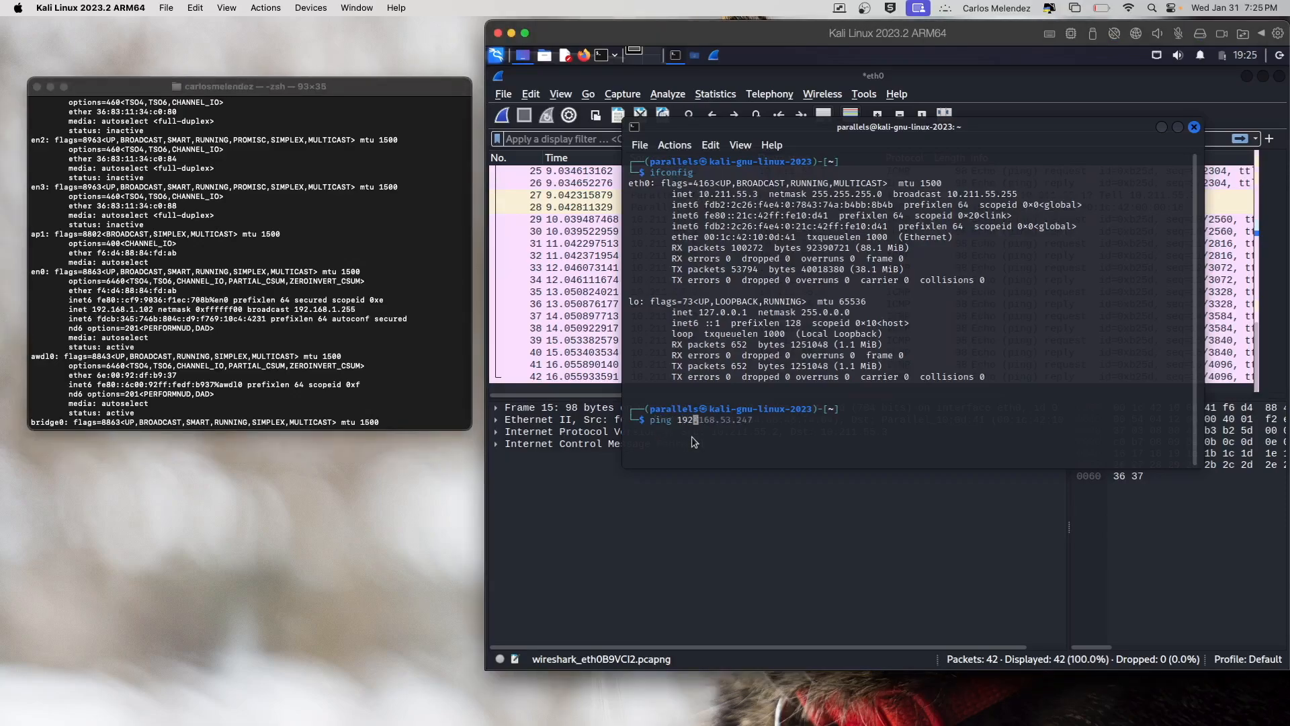
text(168.1.102)
key(Return)
Step: Start a new eth0 capture in Wireshark without saving the old packets, and stop it once ping traffic is recorded
click(502, 115)
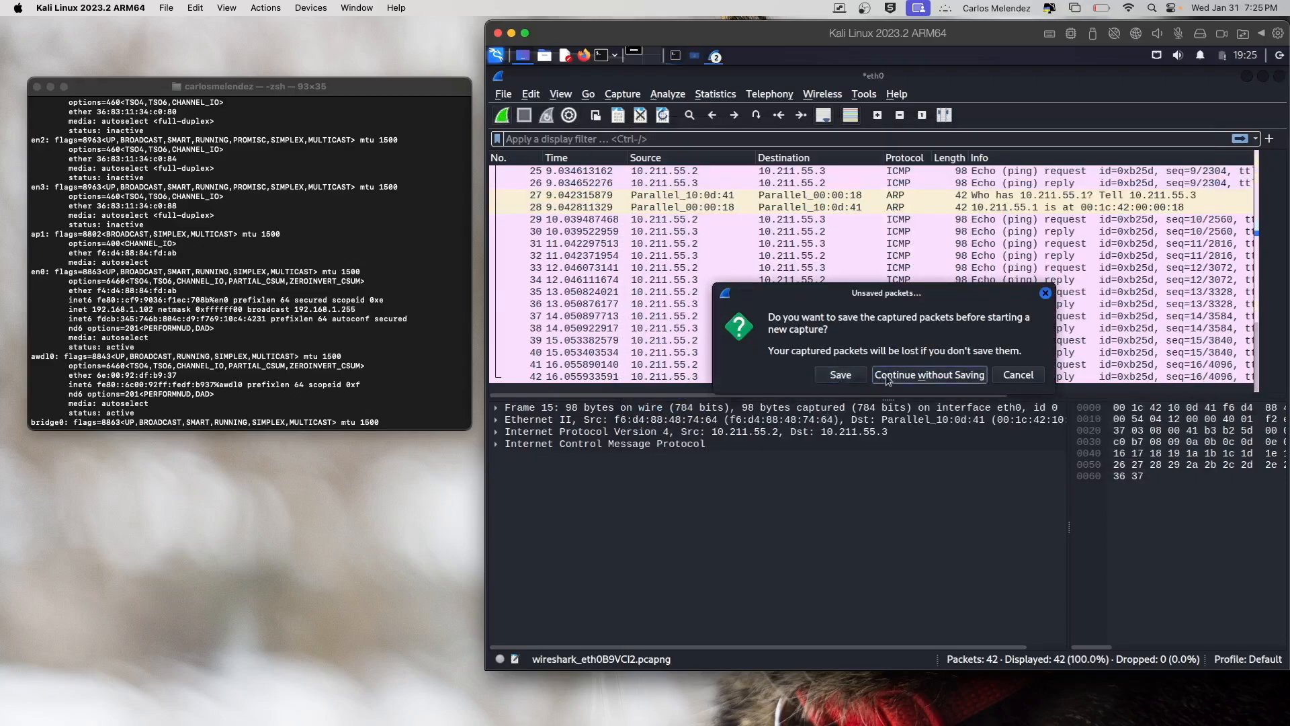
click(886, 374)
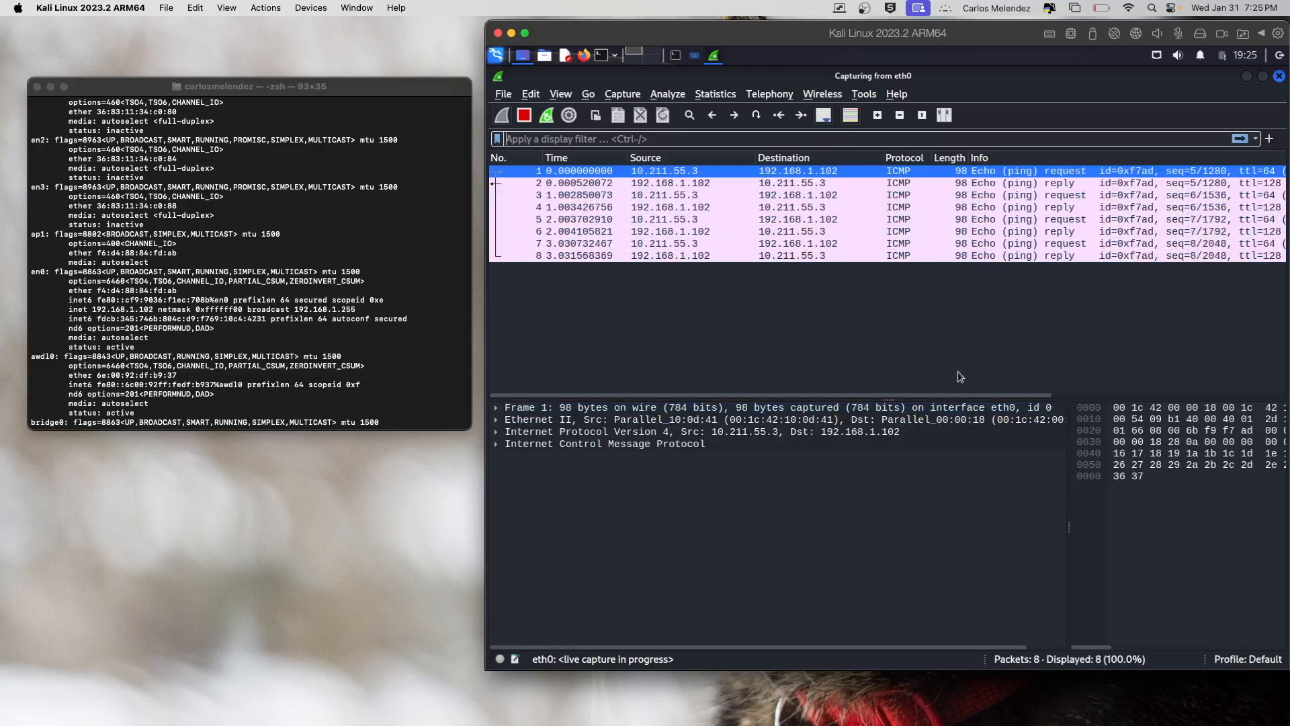
scroll(301, 330, down, 10)
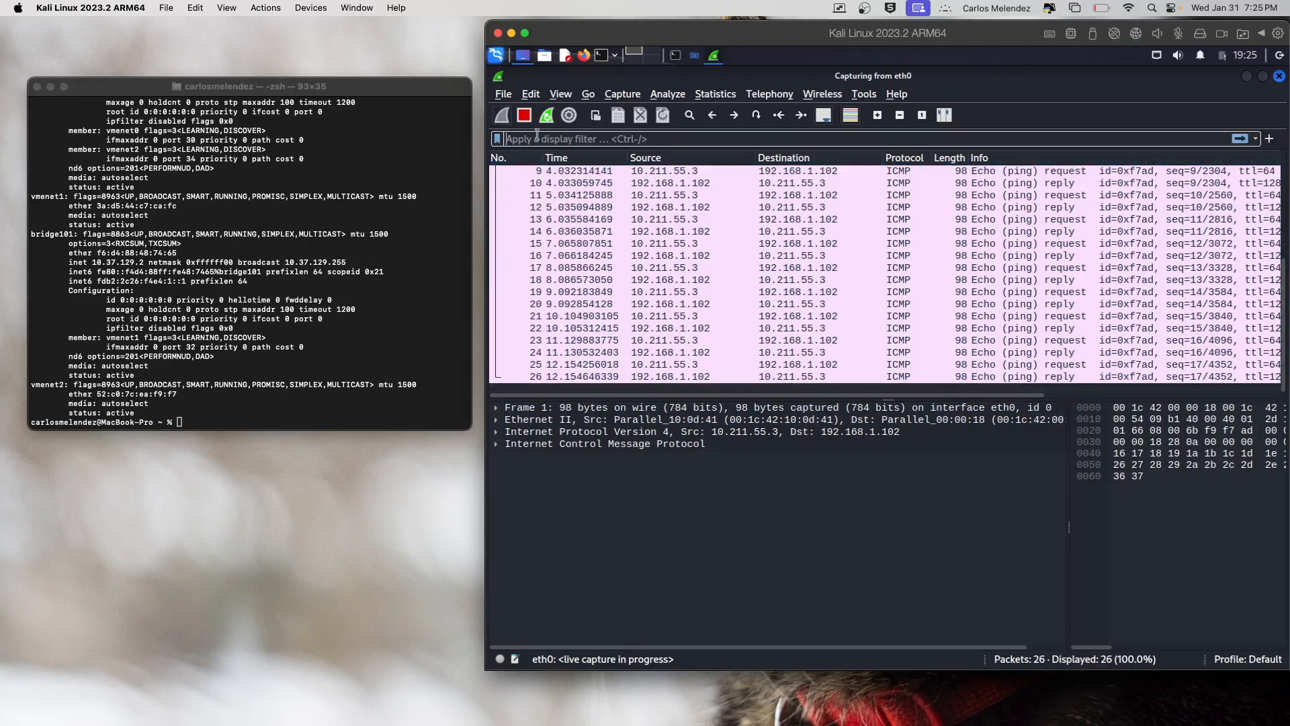
click(524, 117)
Step: Review the captured ICMP requests and replies from start to end, and move the Kali window partly over the Mac terminal
scroll(961, 367, up, 4)
scroll(961, 367, down, 4)
scroll(961, 367, up, 4)
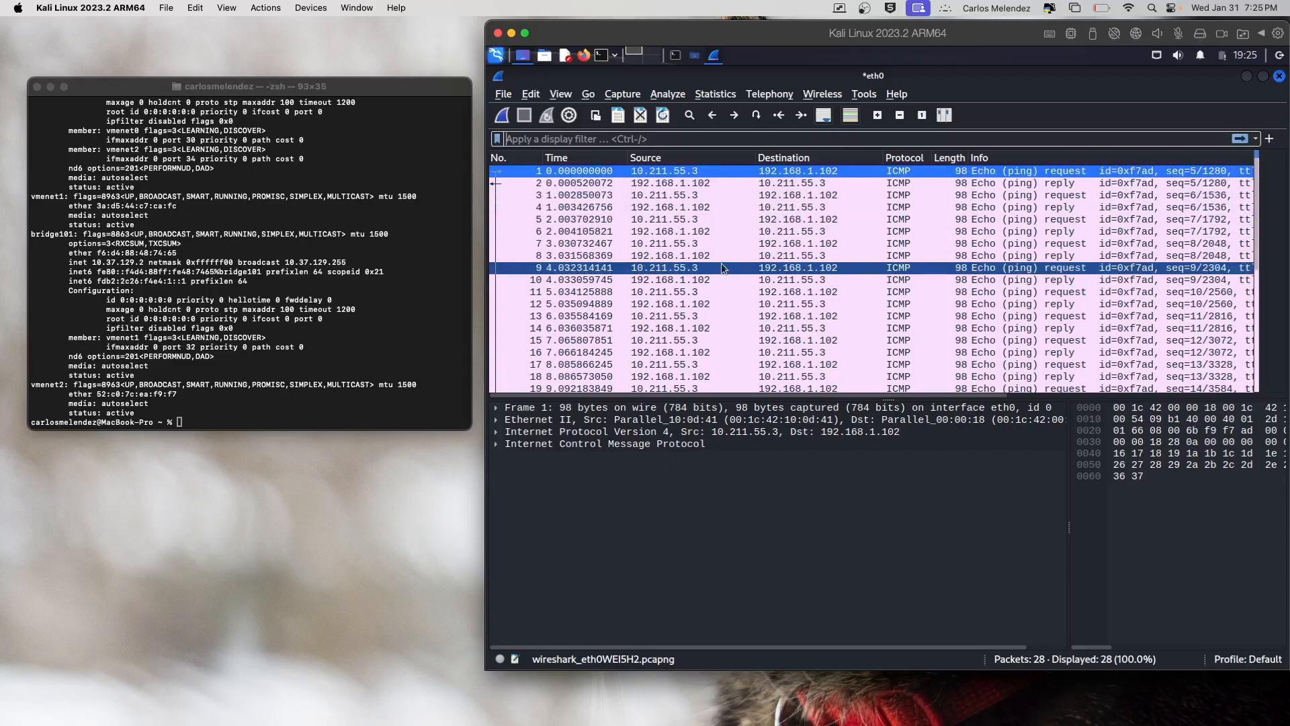
scroll(722, 268, down, 4)
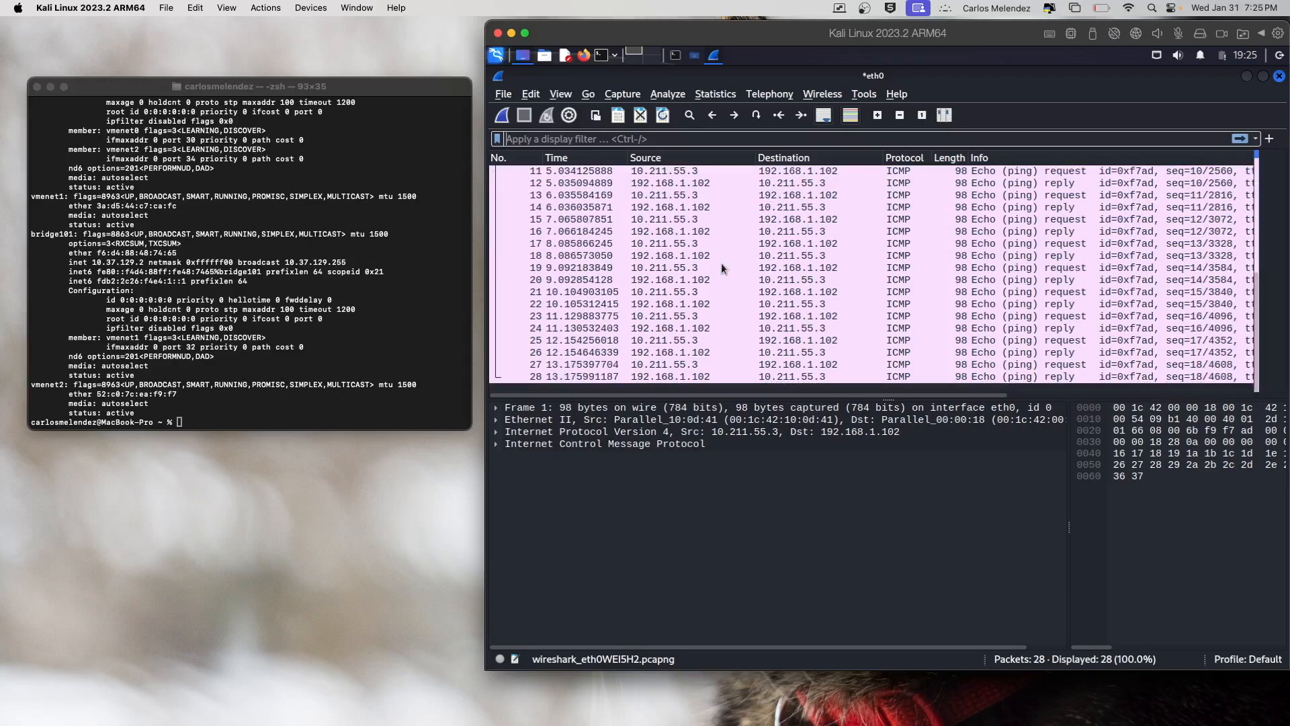
drag(1035, 40, 885, 43)
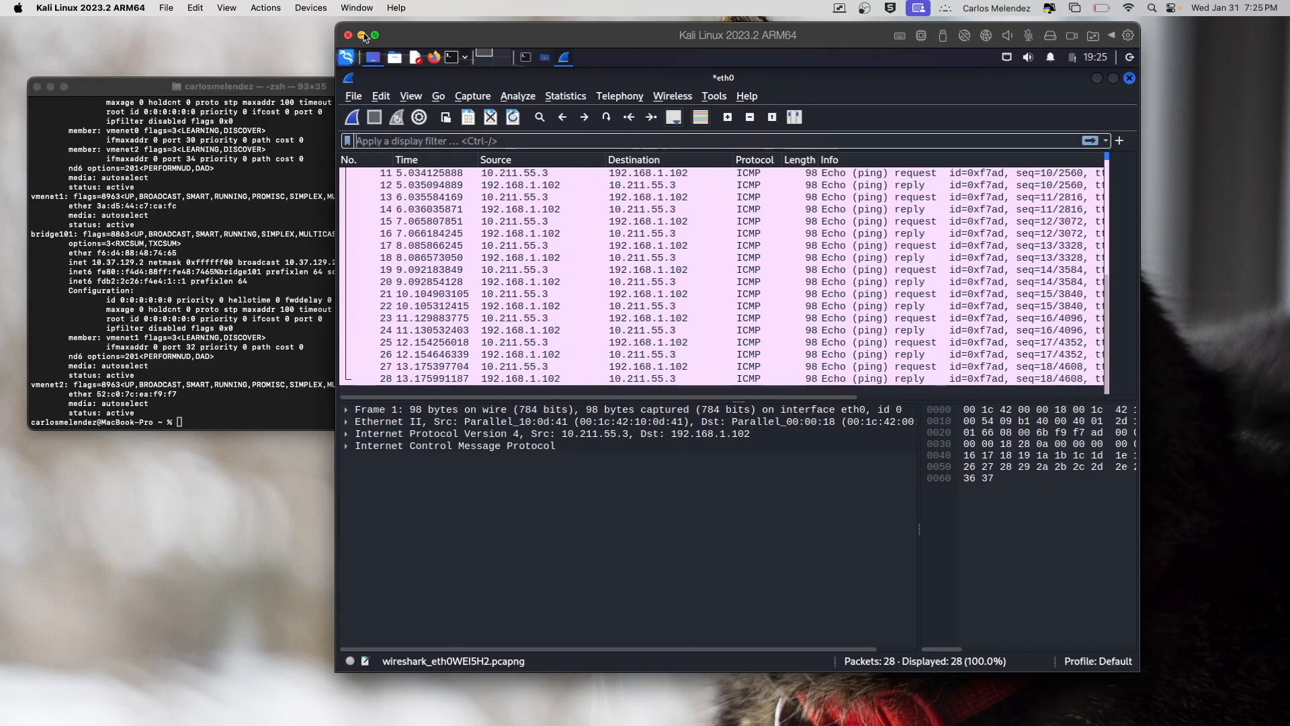
Step: Enlarge the Kali window to the left edge of the Mac screen and widen Wireshark's packet bytes pane to show the hex and ASCII data
mouse_move(377, 37)
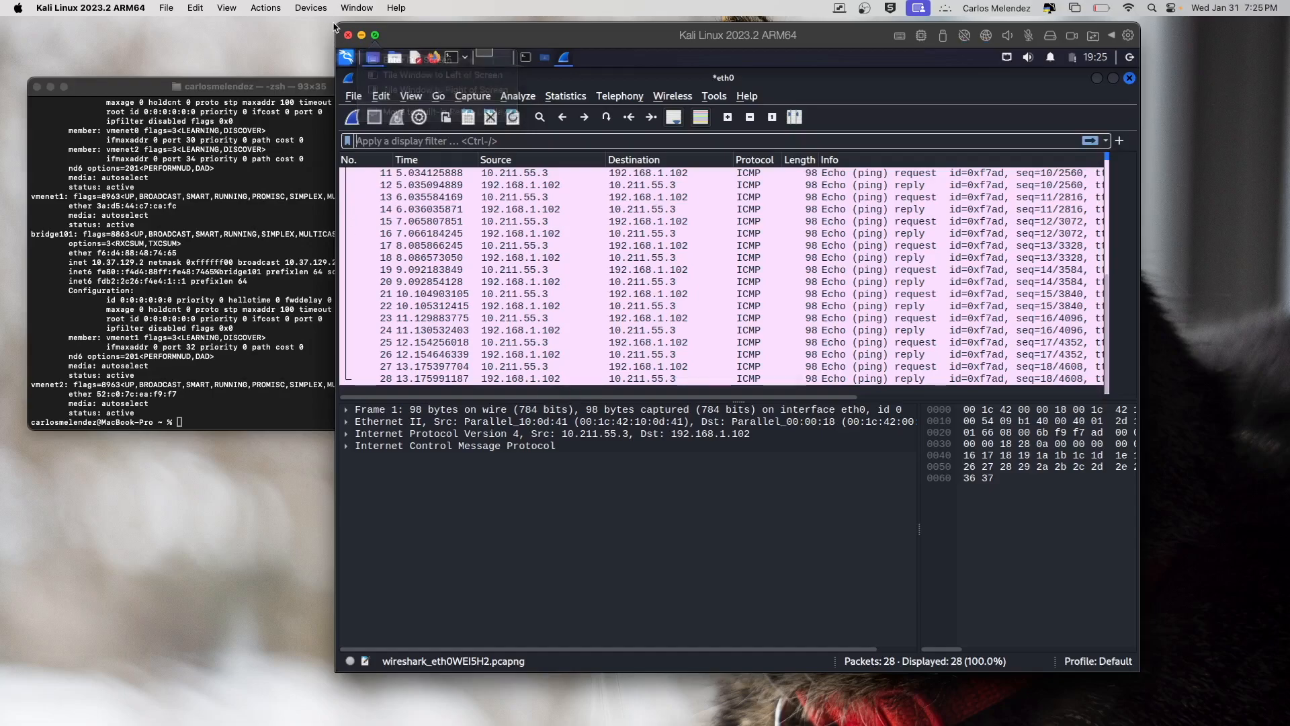
drag(336, 24, 2, 17)
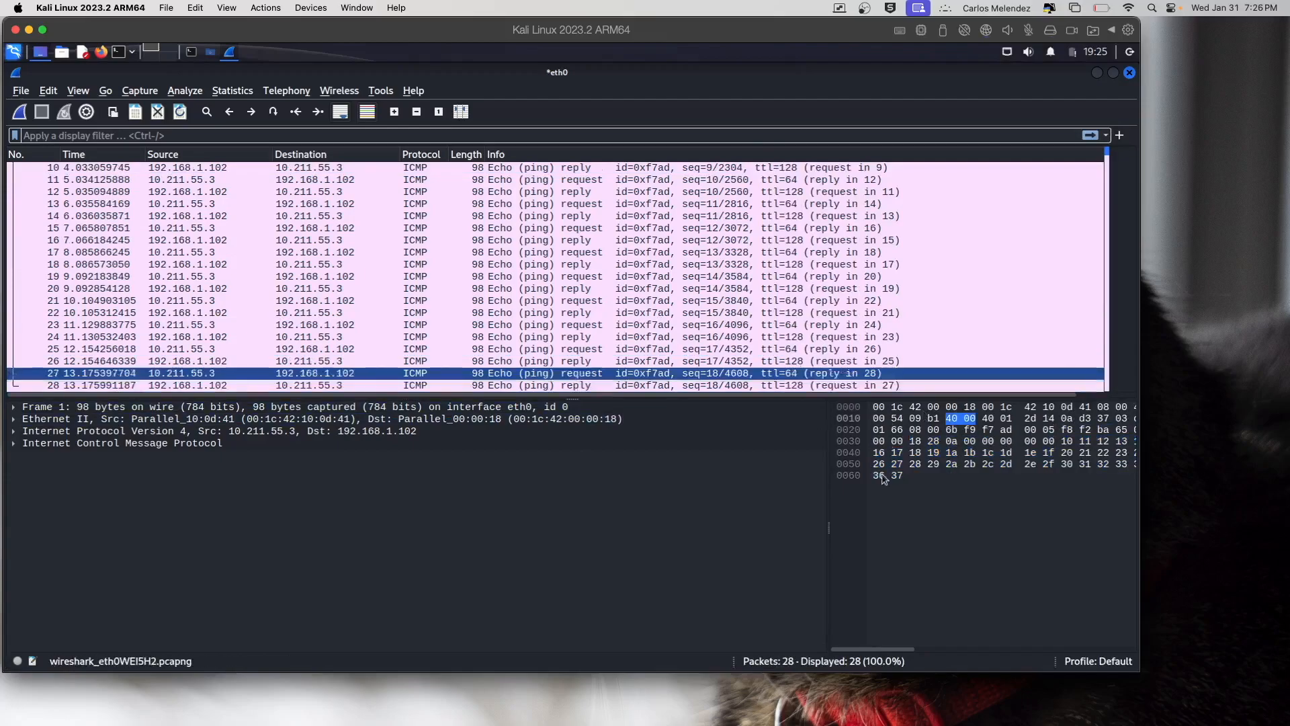
drag(828, 481, 627, 501)
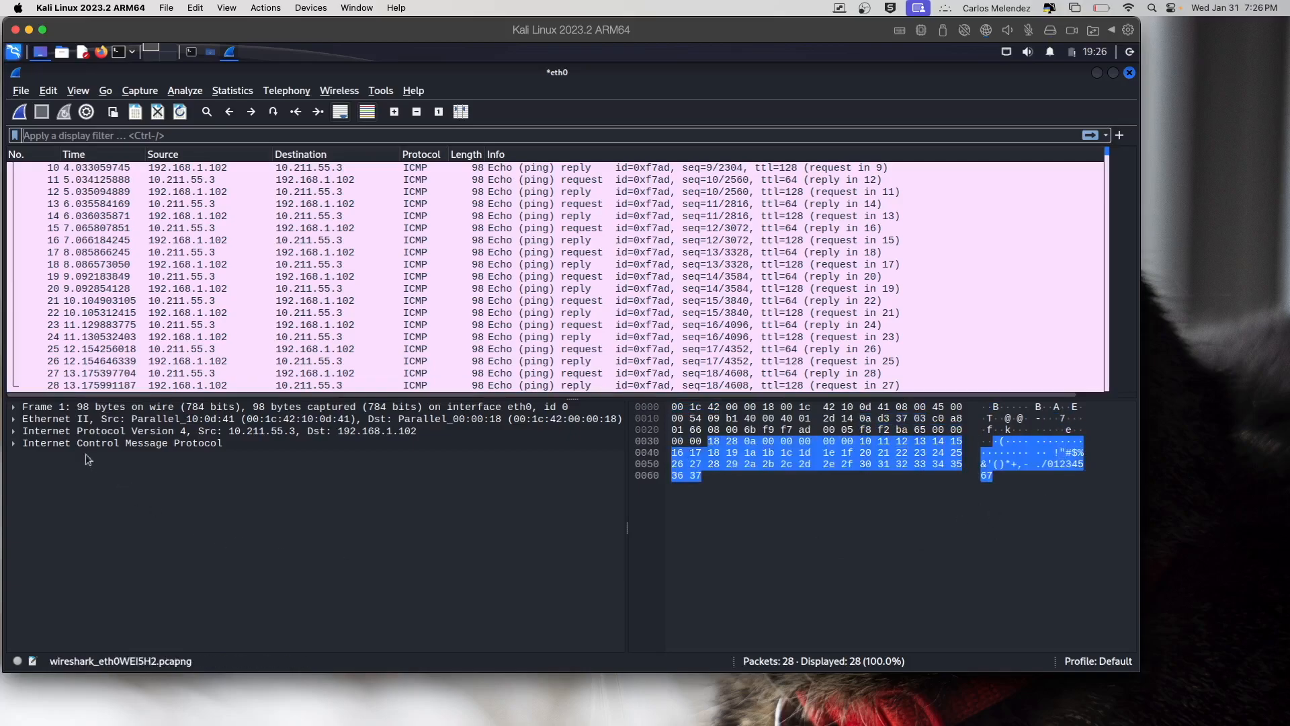
Step: Expand the Frame and Ethernet II sections of packet 1 and examine their details
click(12, 409)
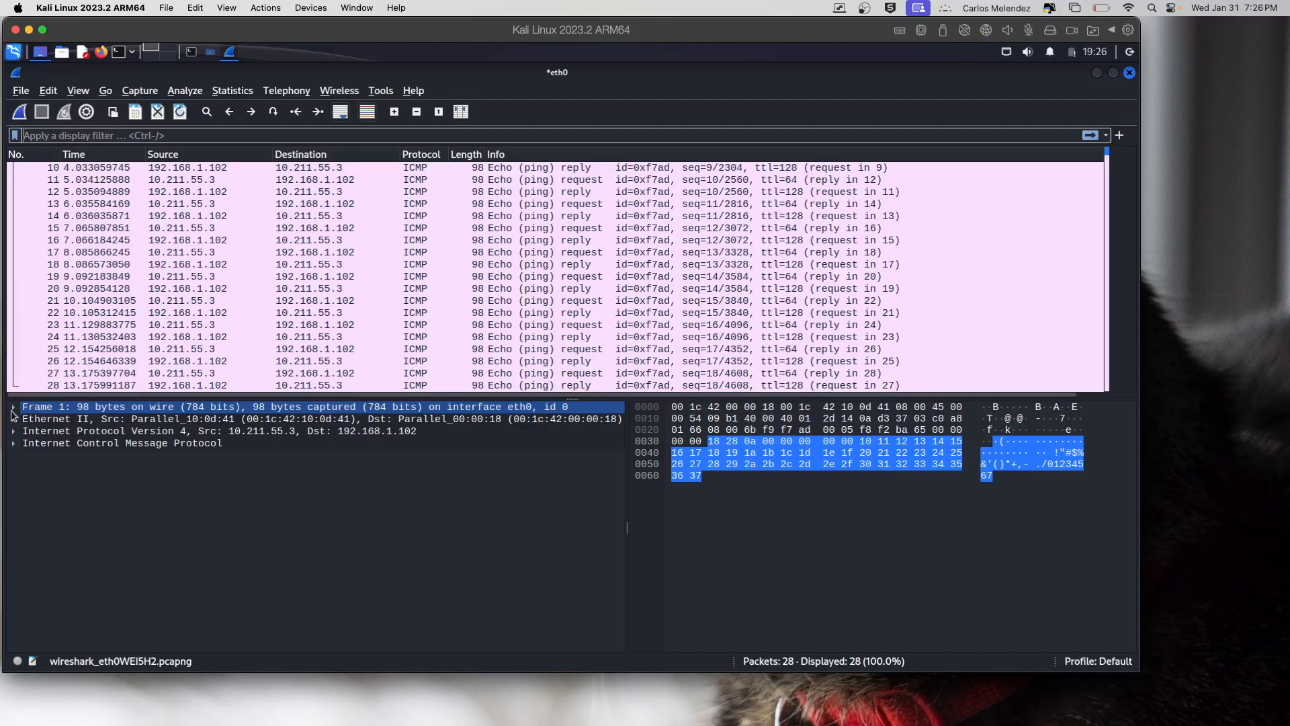
click(12, 407)
click(64, 491)
click(64, 479)
scroll(64, 487, down, 1)
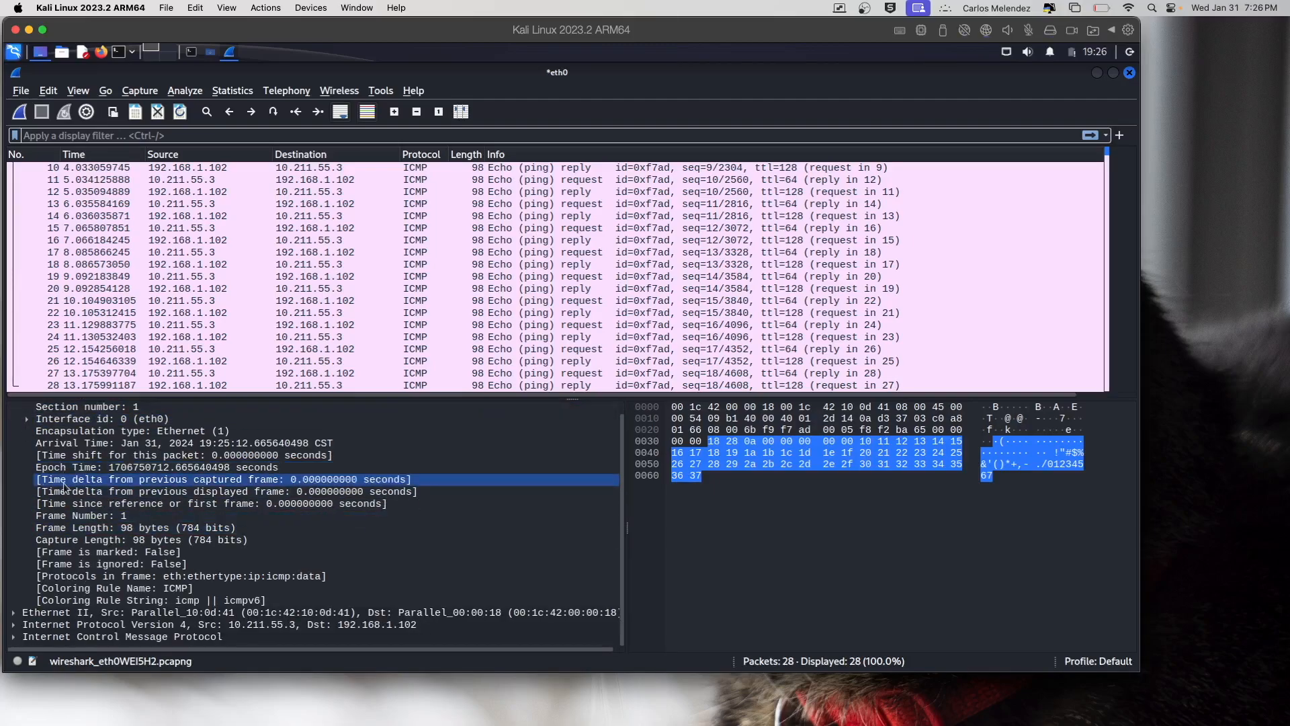
click(12, 614)
click(13, 613)
scroll(14, 620, down, 3)
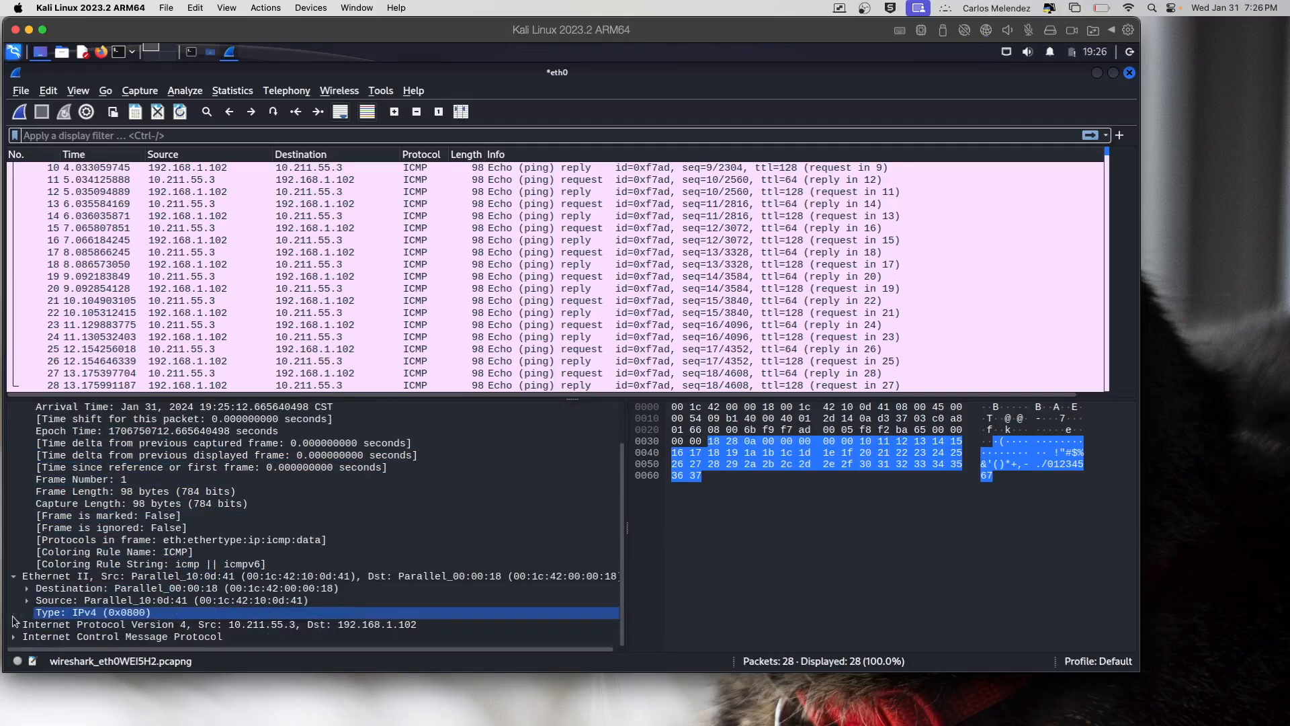
click(141, 636)
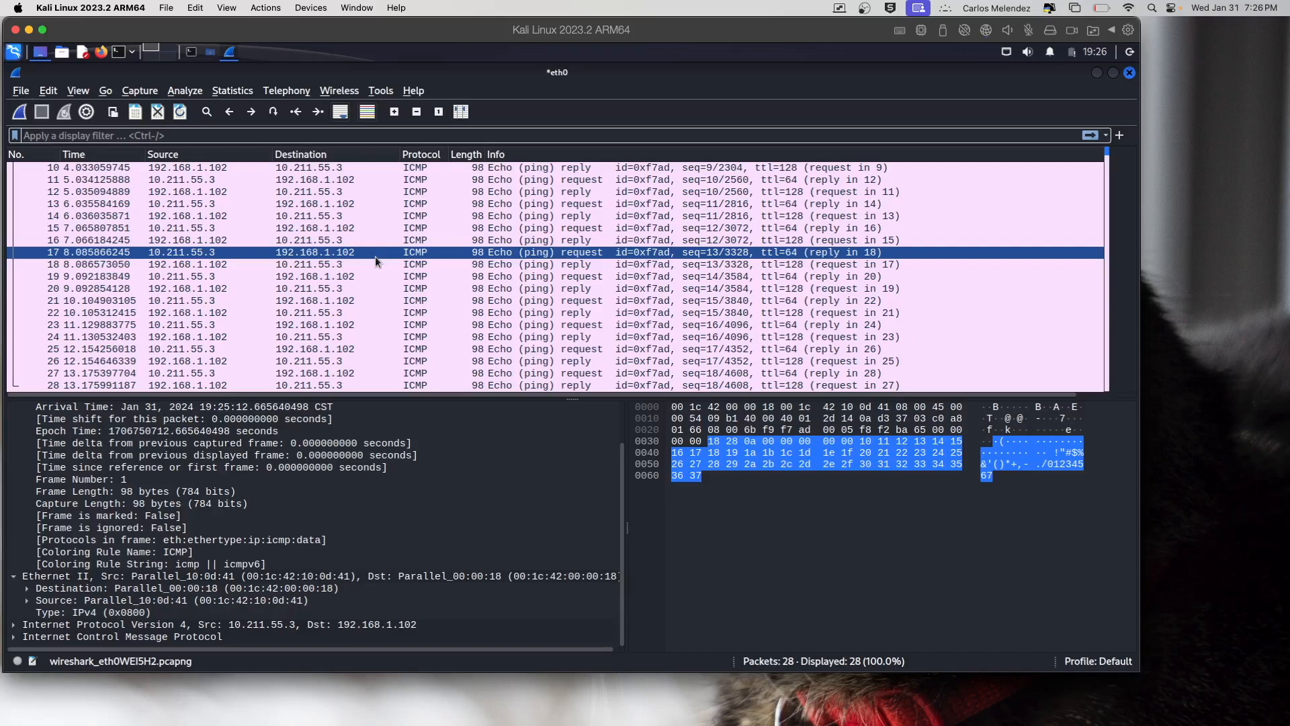
Step: Compare the ICMP request and reply rows between 10.211.55.3 and 192.168.1.102, and inspect the frame details of packets 19 and 27
click(638, 243)
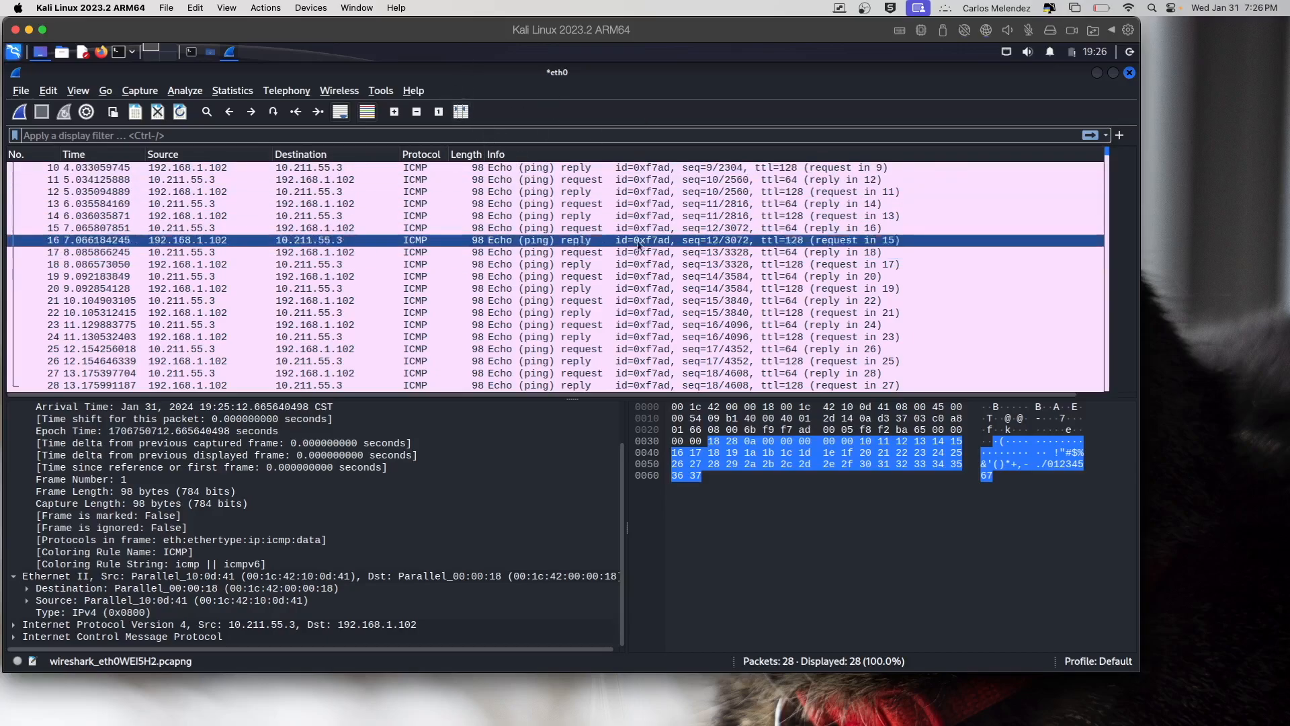
click(637, 265)
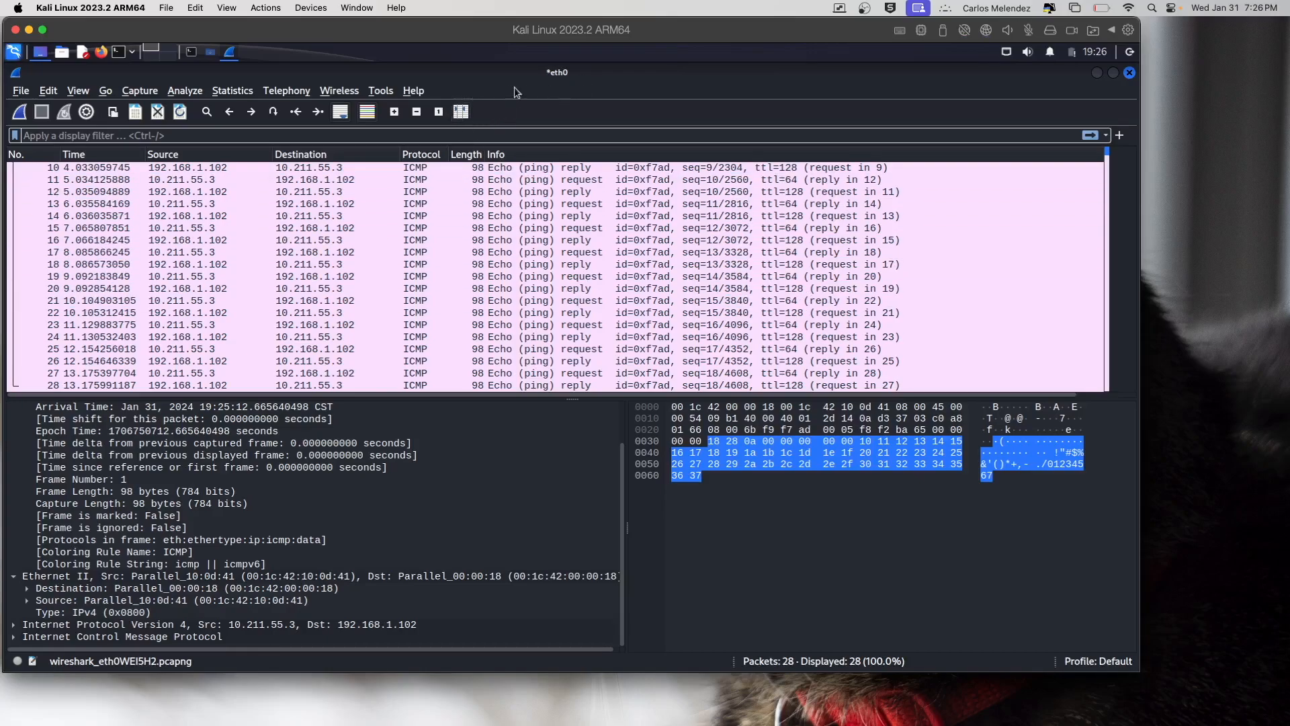
click(548, 202)
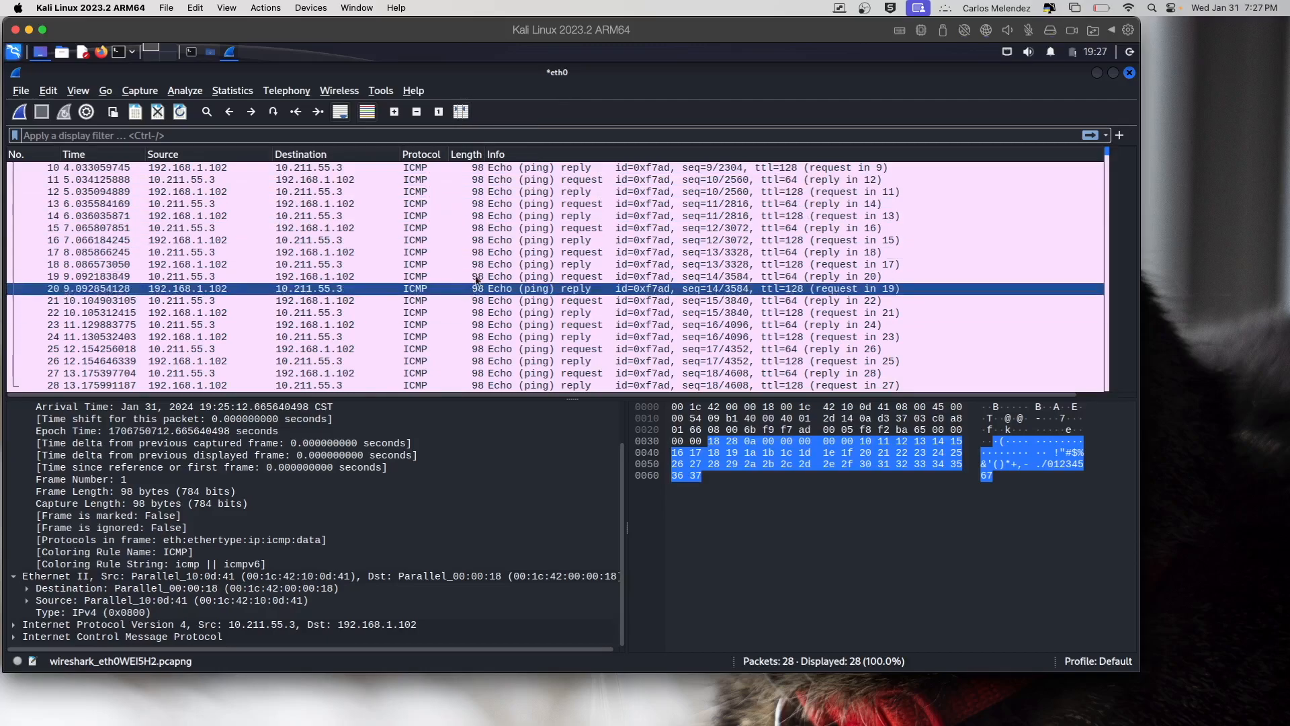
click(334, 266)
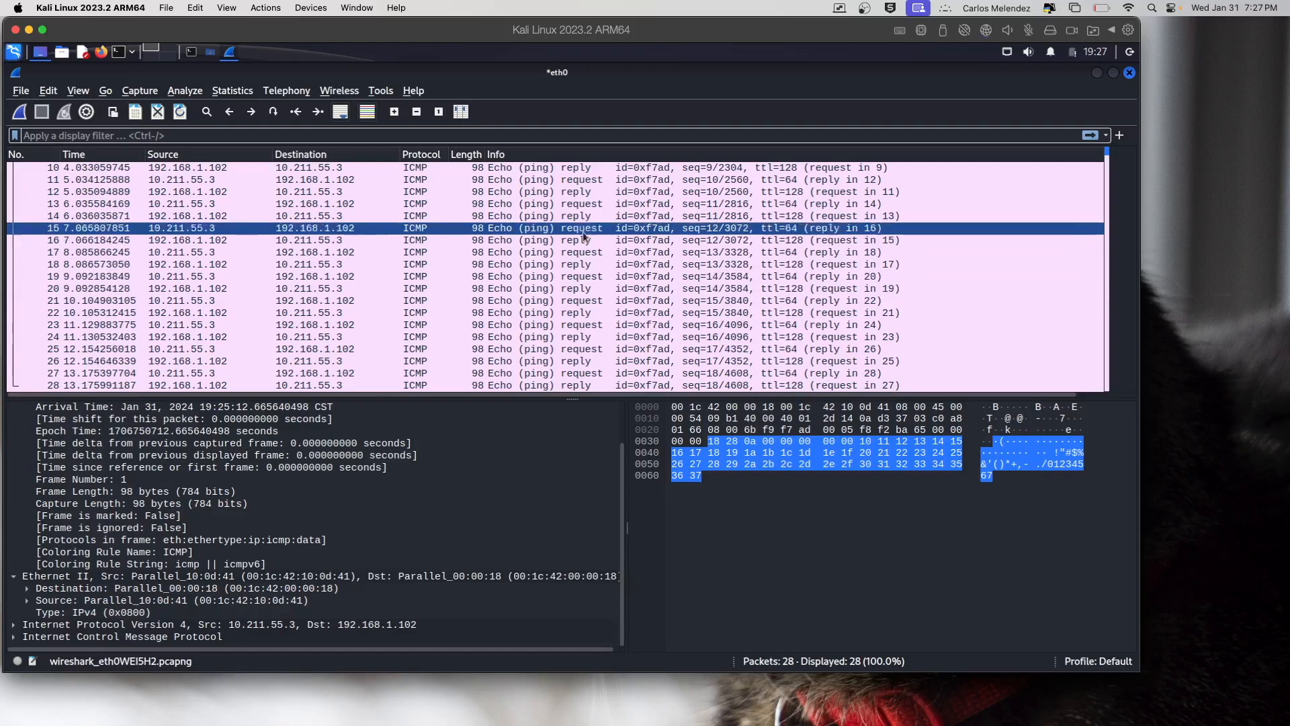
click(643, 339)
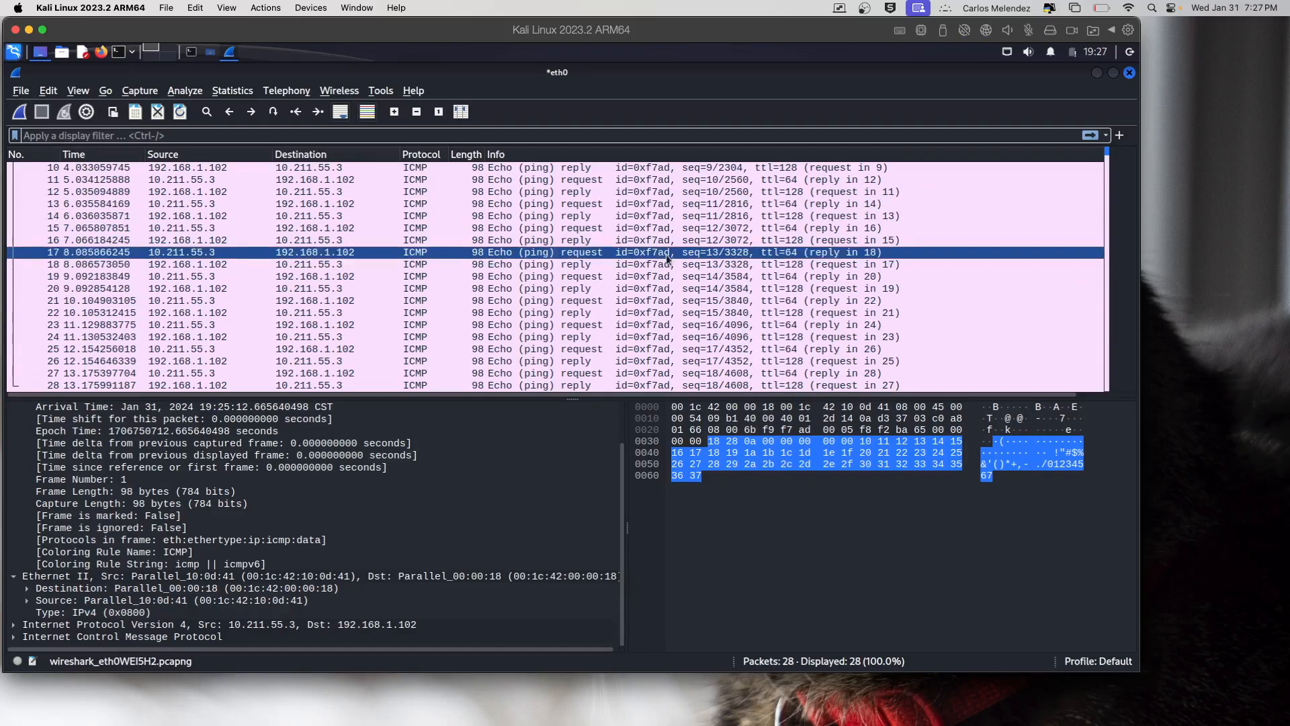
click(340, 277)
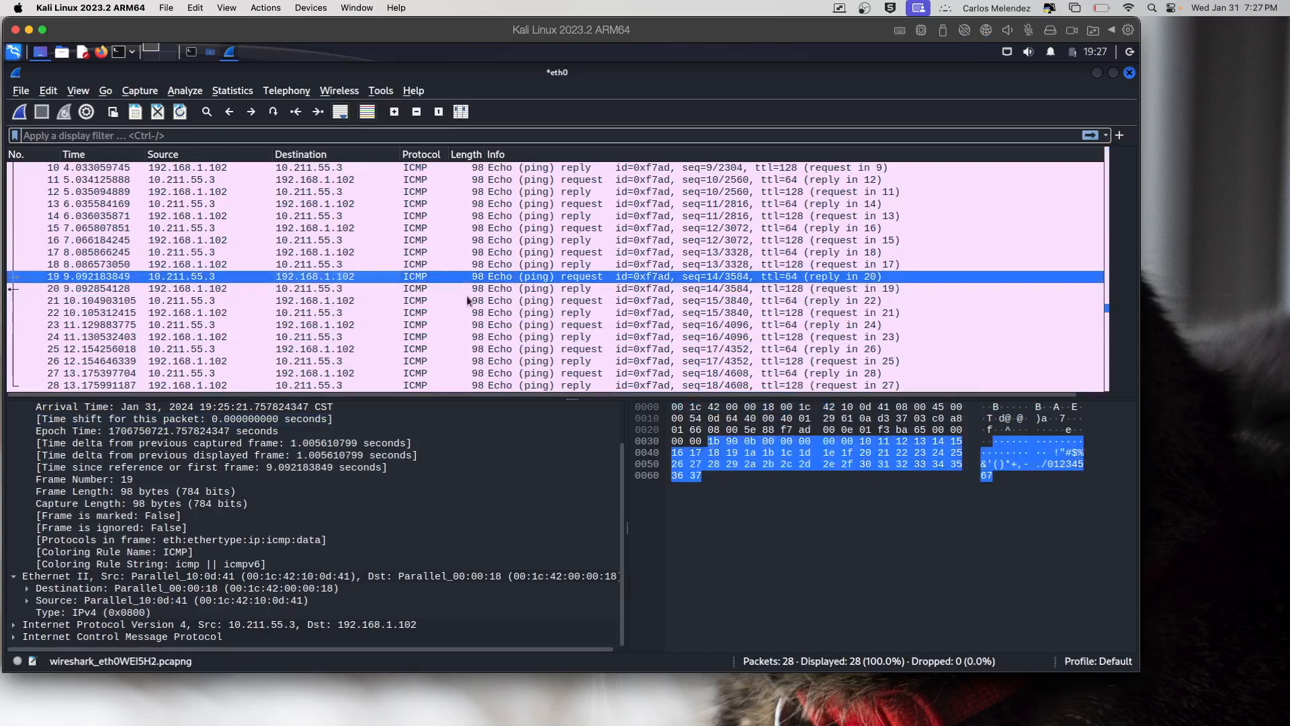
click(462, 373)
click(599, 420)
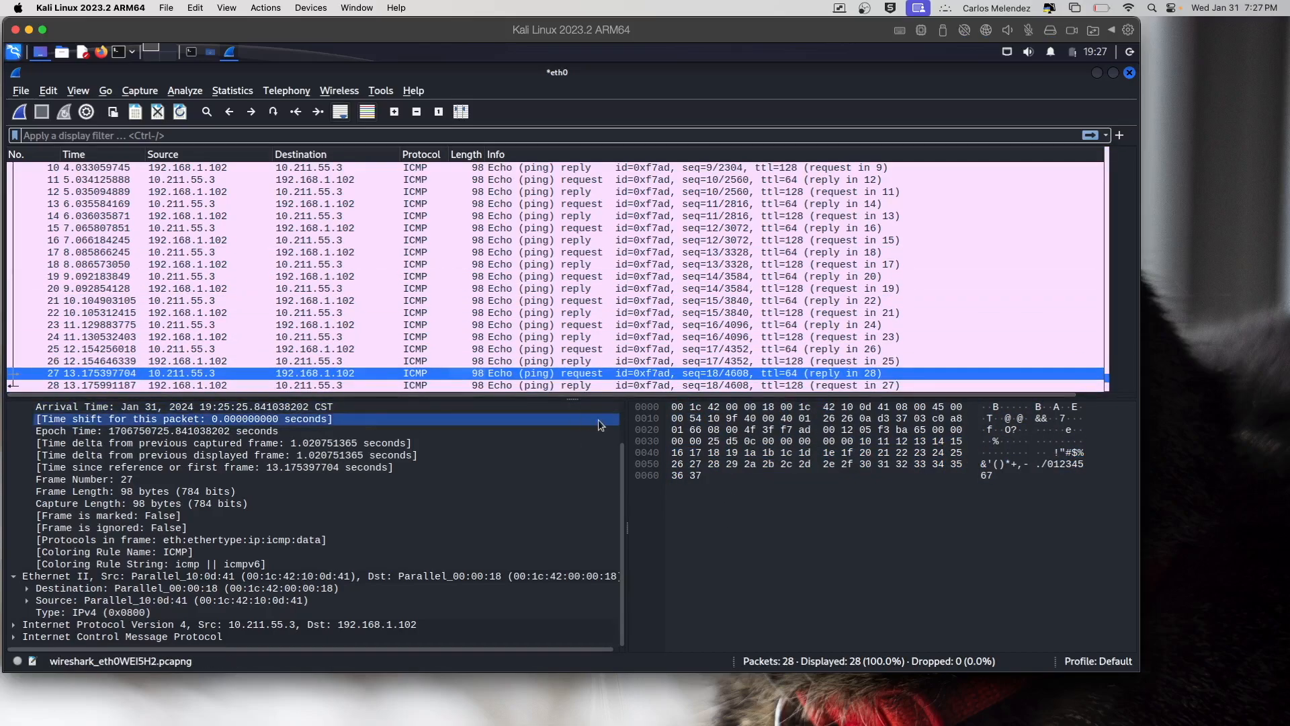